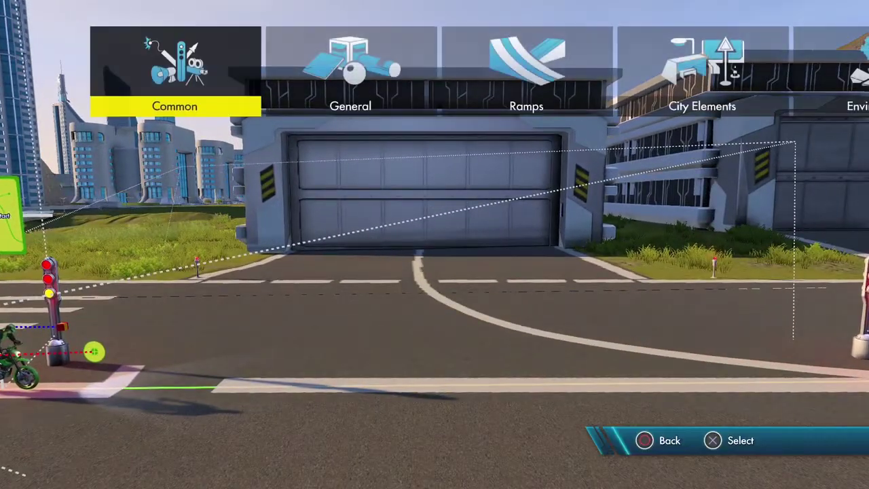
Add a Sphere from the general primitive shapes and place it on the road in front of the hangar door.
key(Right)
key(Return)
key(Return)
key(Right)
key(Right)
key(Right)
key(Right)
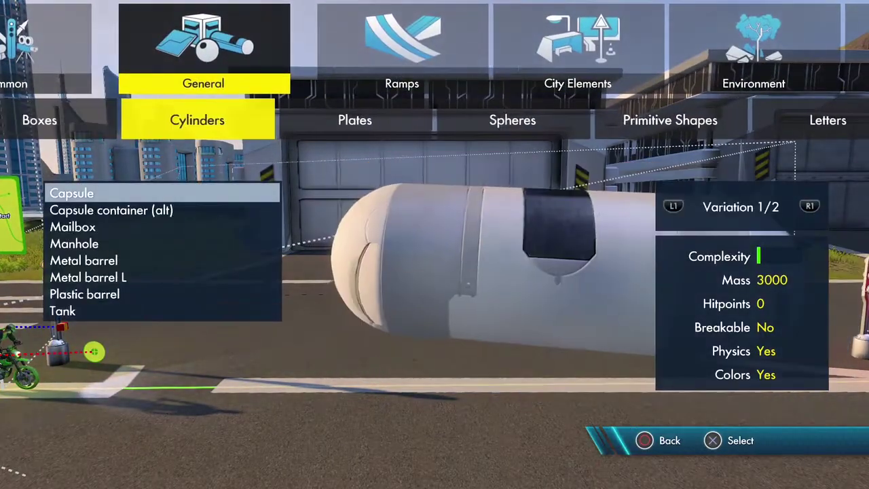
key(Down)
key(Down)
key(Down)
key(Down)
key(Down)
key(Down)
key(Return)
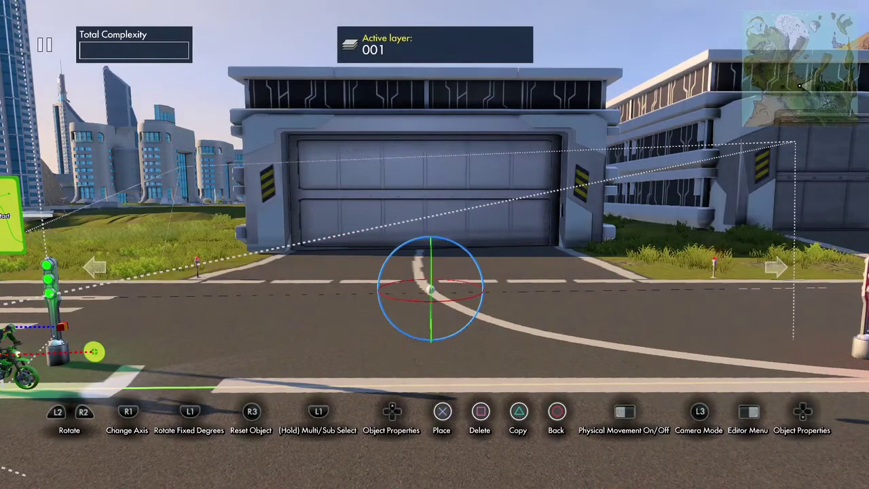
key(Return)
Set the sphere's Part 1 Color 1 to black and place a copy of it directly above the original.
key(Return)
key(Up)
key(Down)
key(Down)
key(Down)
key(Down)
key(Down)
key(Return)
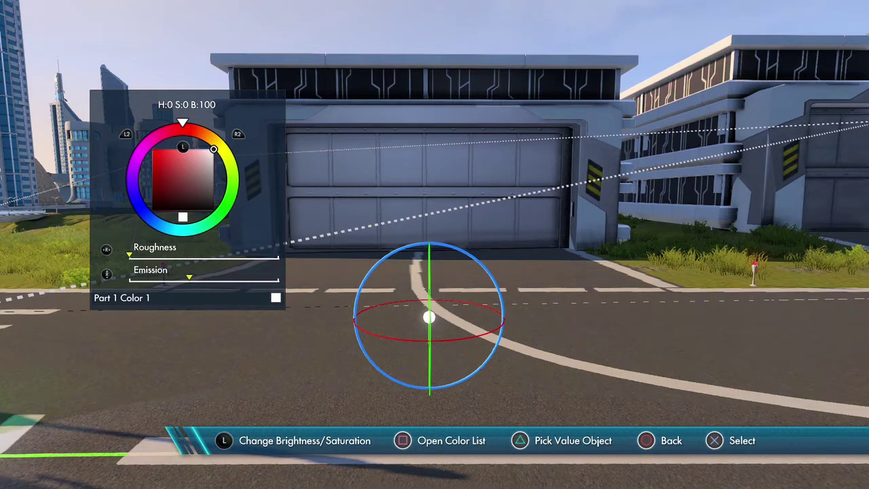
key(Escape)
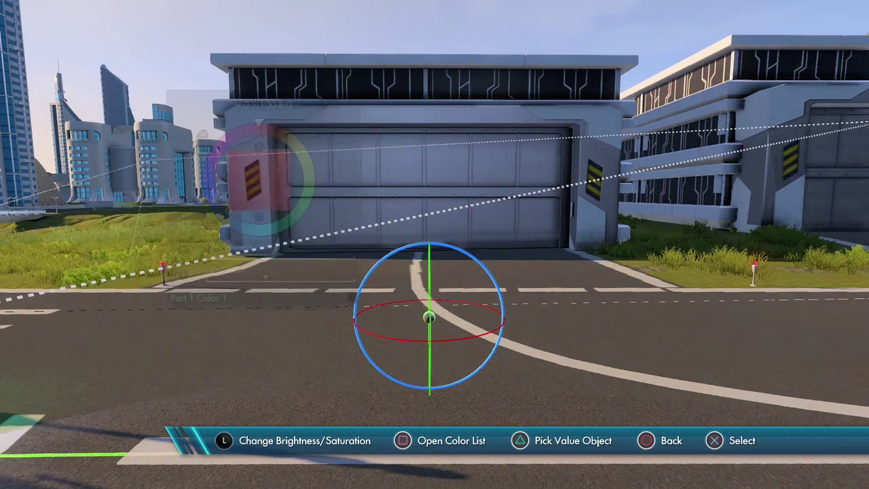
key(Escape)
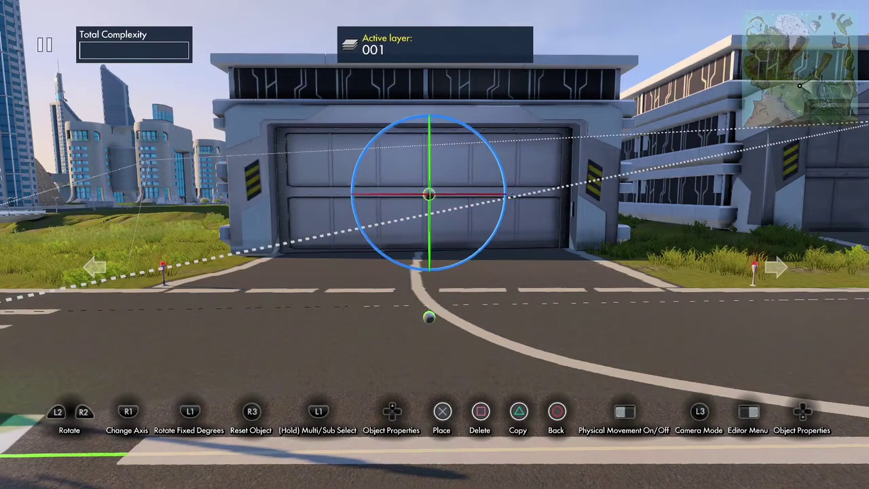
key(Return)
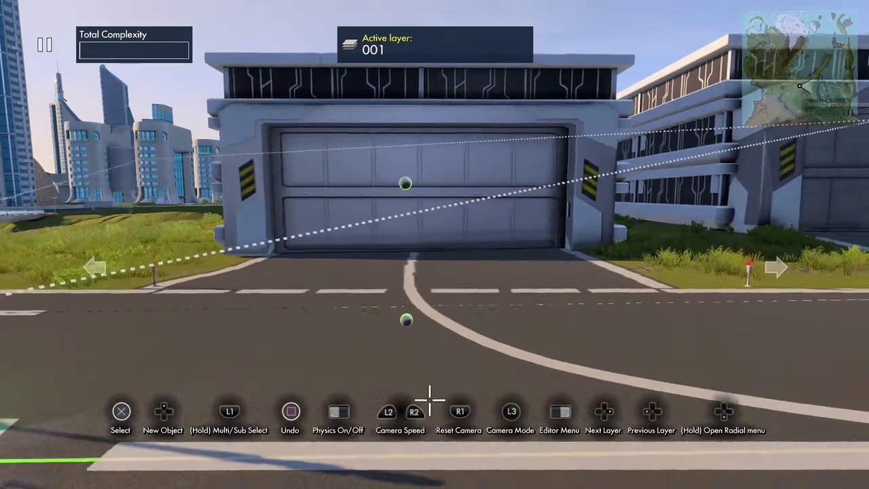
Examine the Rotate Degrees value in the editor settings.
key(Down)
key(Return)
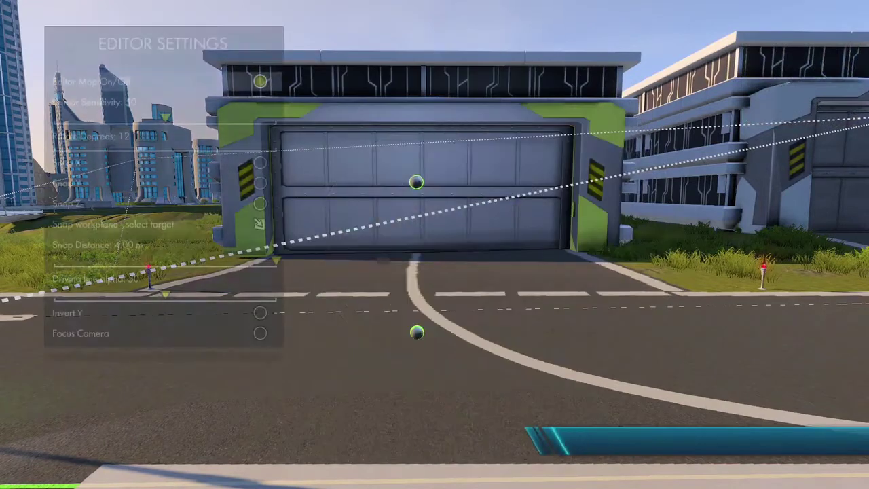
key(Down)
key(Down)
key(Down)
key(Down)
key(Up)
key(Up)
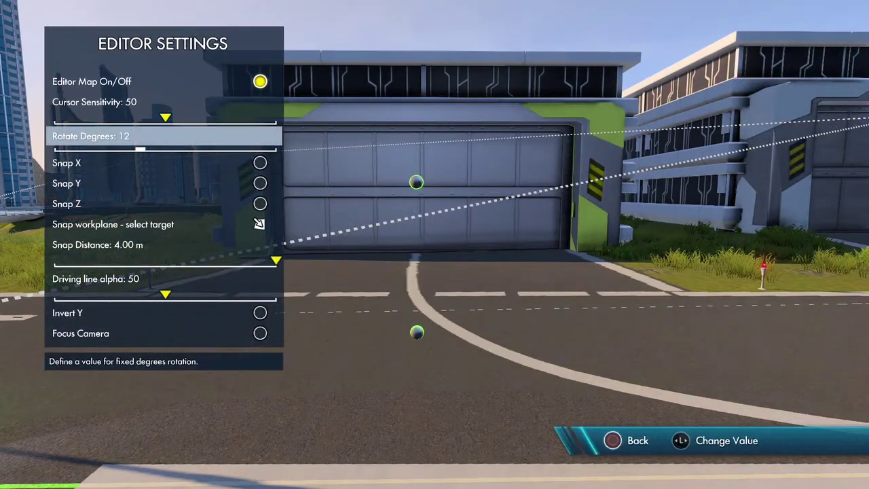
key(Escape)
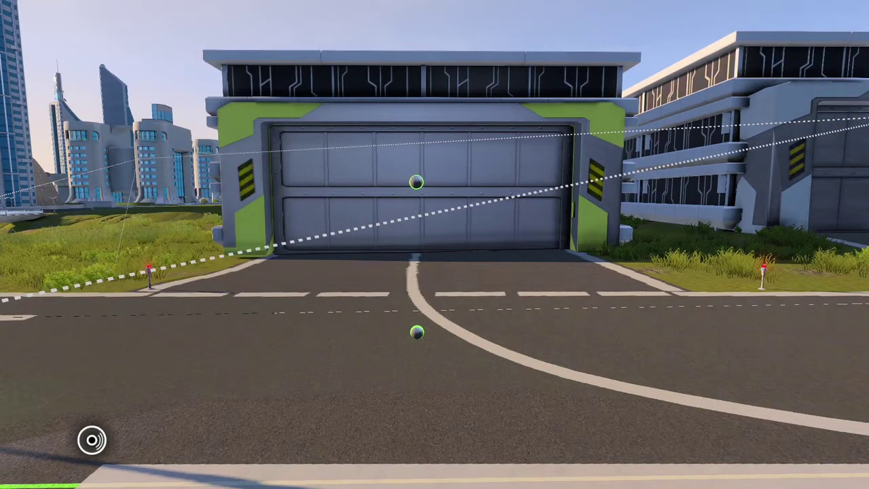
key(Escape)
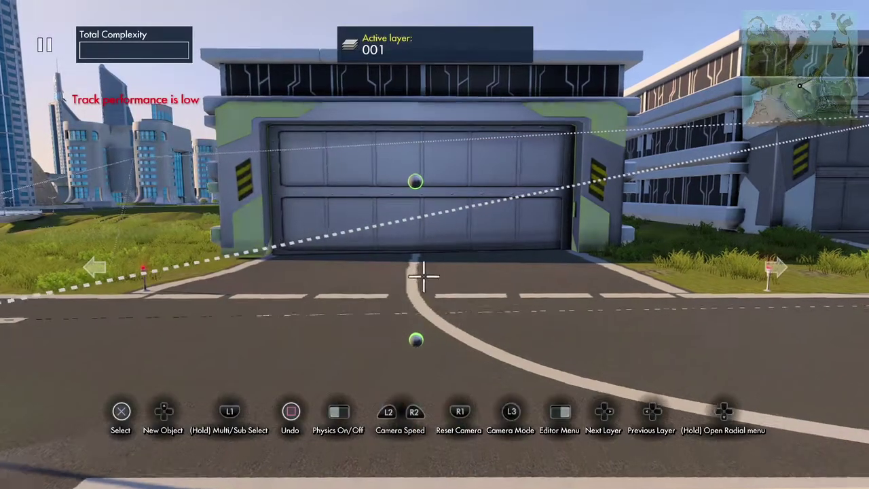
Multi-select the lower and upper spheres and build a full ring of 30 spheres from copies rotated at 12-degree intervals.
key(ctrl)
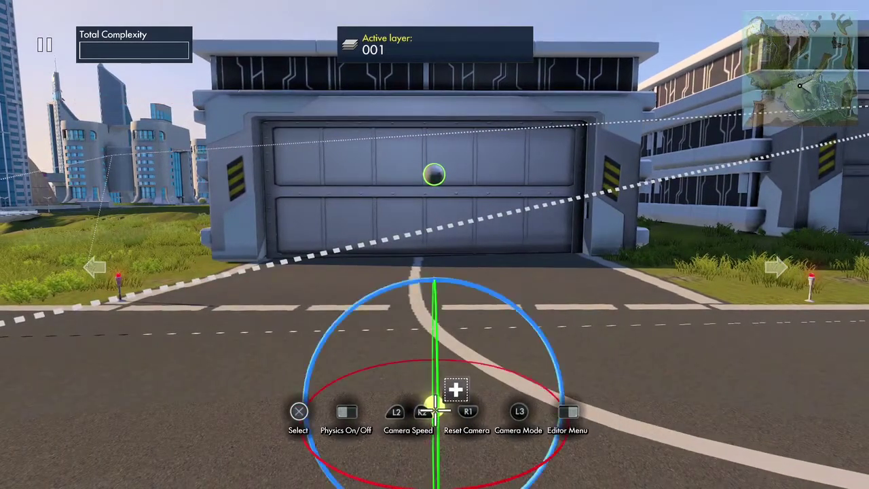
click(435, 406)
click(433, 429)
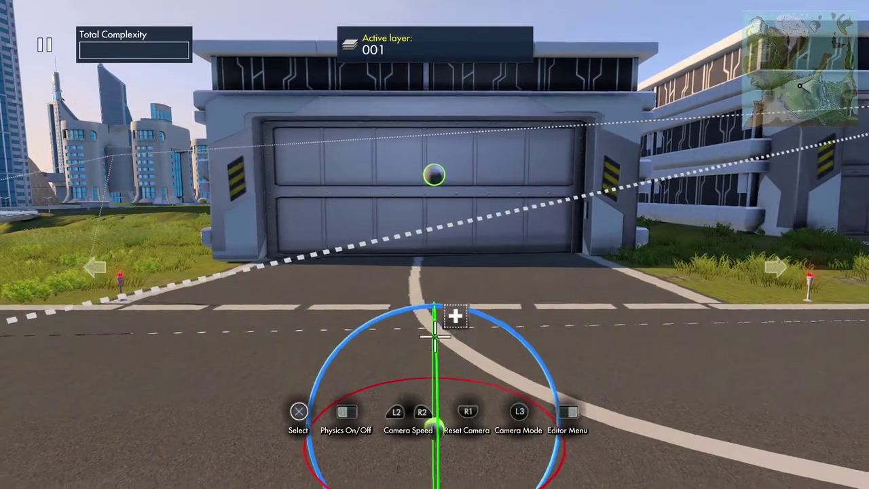
click(435, 177)
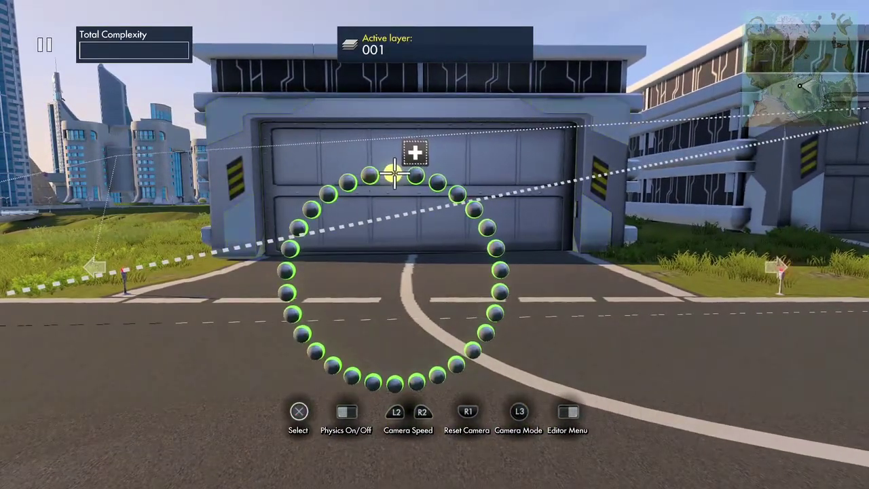
click(459, 196)
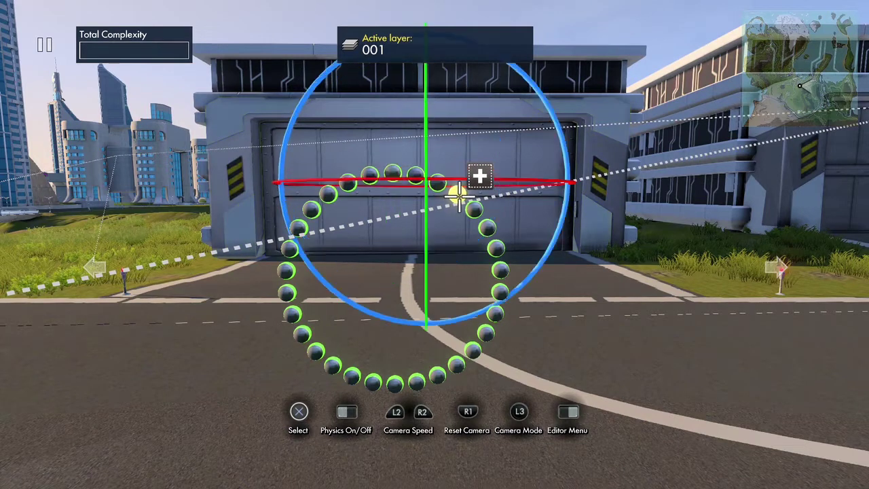
click(498, 256)
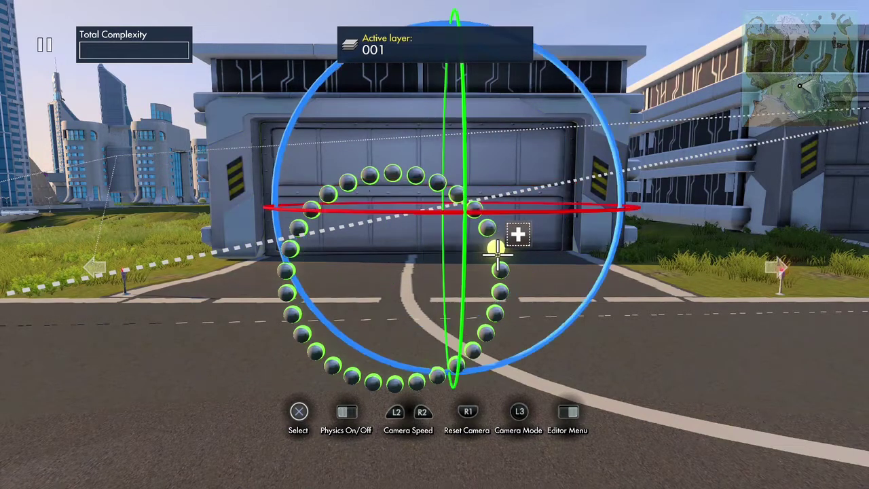
click(497, 315)
click(459, 359)
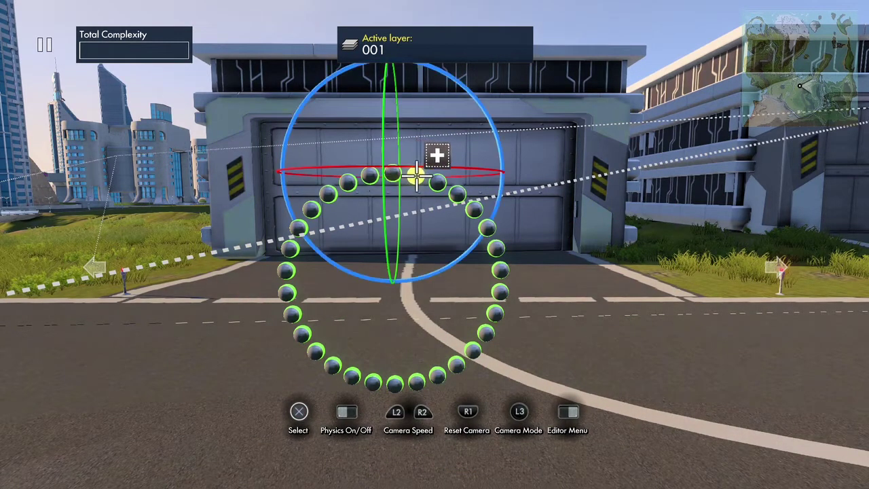
Add every third sphere around the ring to the multi-selection, starting clockwise from the top sphere.
click(459, 191)
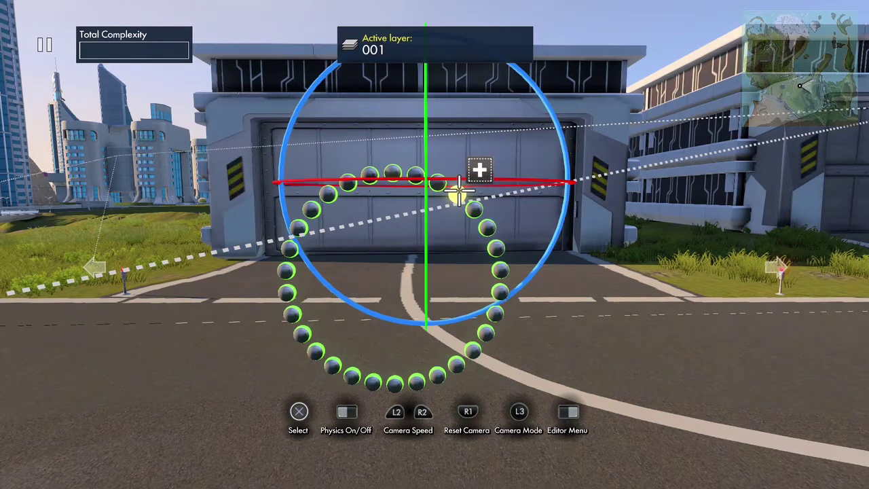
click(494, 251)
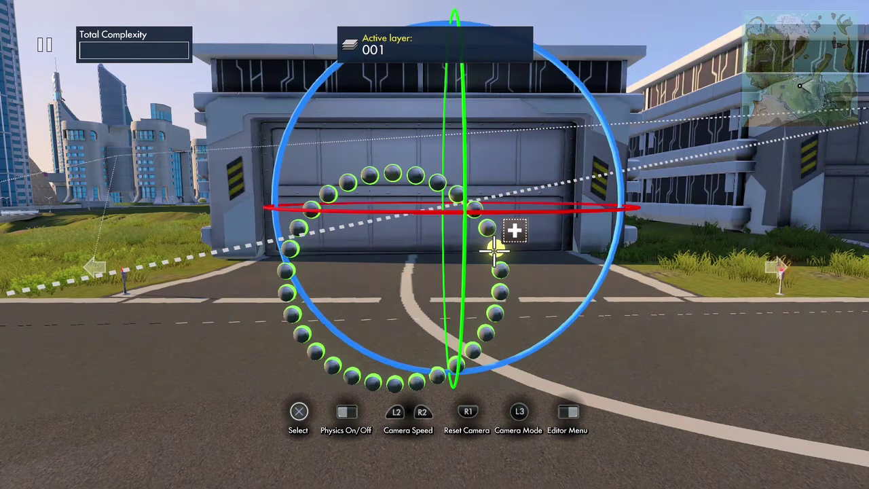
click(493, 310)
click(461, 369)
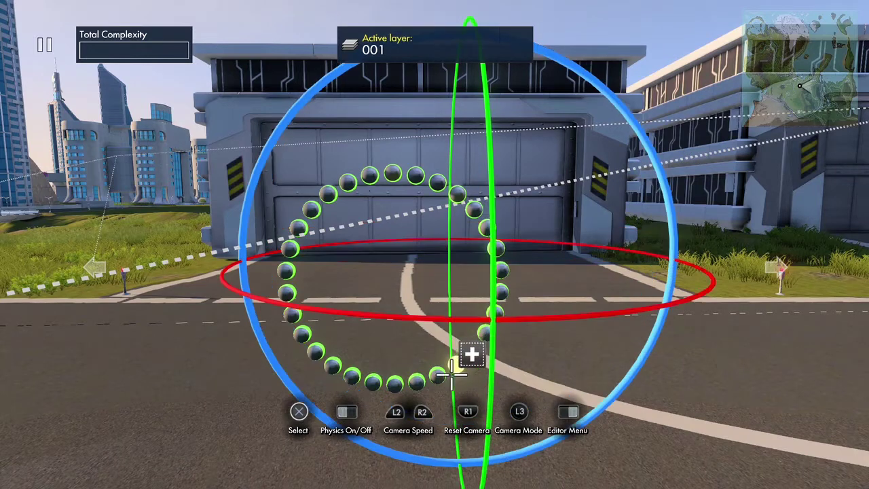
click(394, 387)
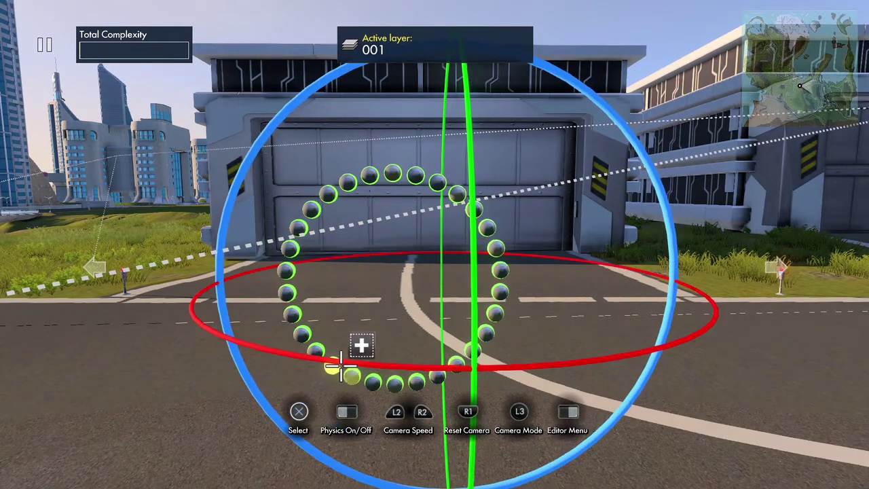
click(332, 365)
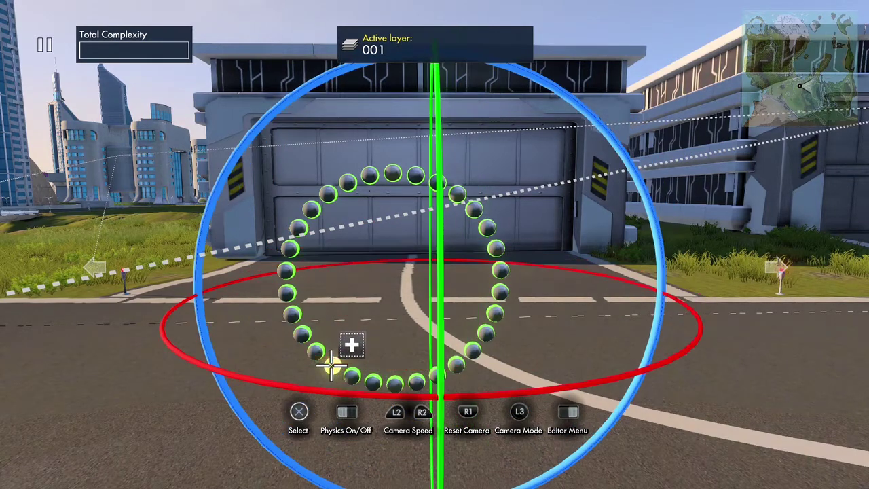
click(292, 320)
click(291, 246)
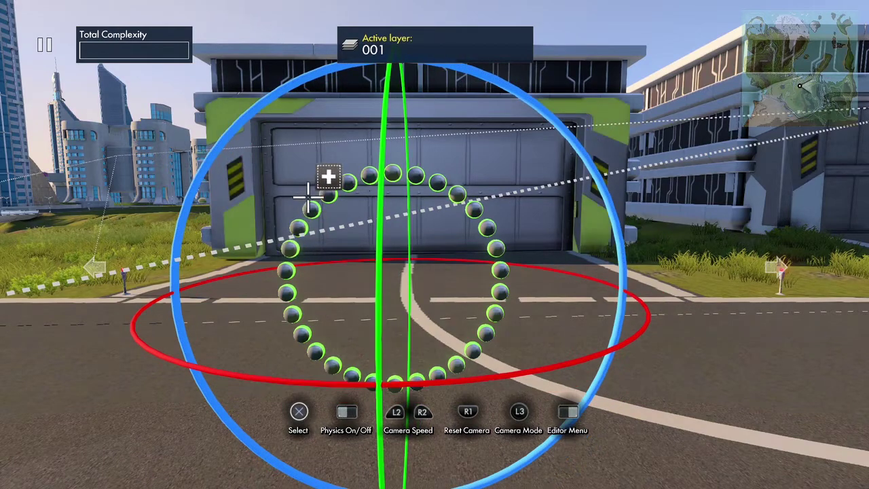
click(329, 194)
Set Part 1 Color 1 of the selected spheres to glowing white and release the selection.
key(Tab)
key(Down)
key(Down)
key(Down)
key(Down)
key(Down)
key(Down)
key(Return)
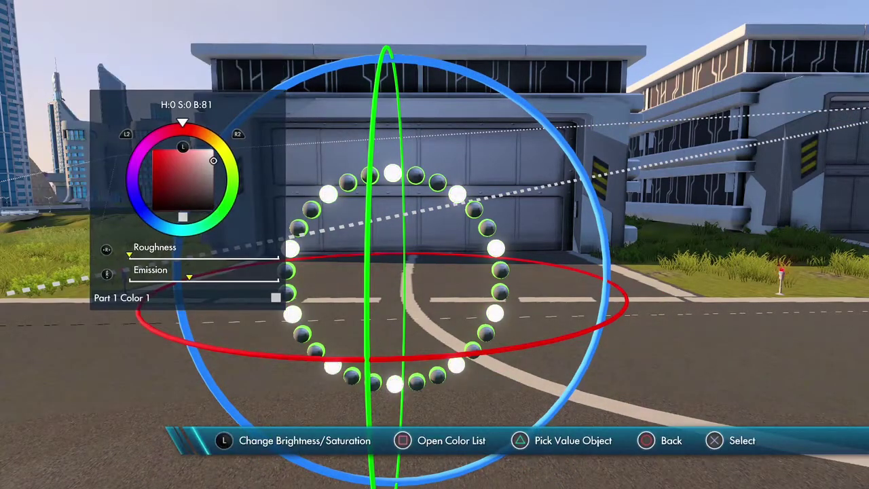
key(Escape)
key(Escape)
key(Escape)
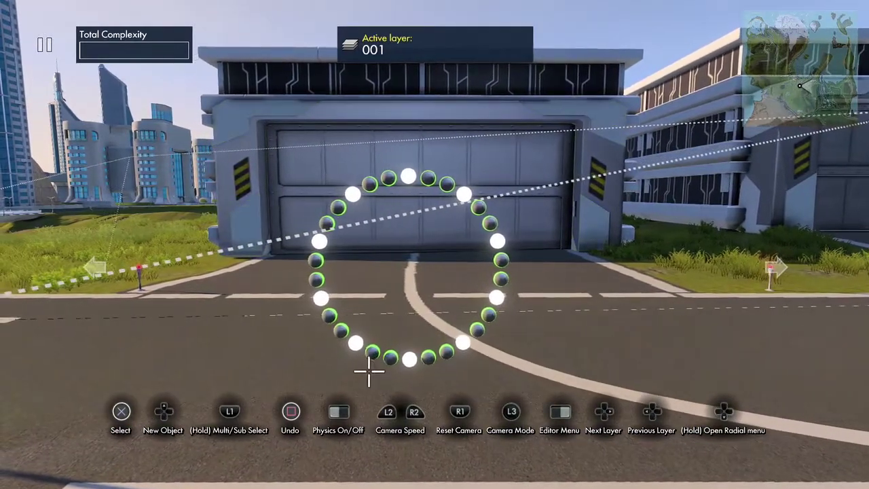
Add an Interval trigger and place it above the ring of spheres, in front of the hangar.
key(Up)
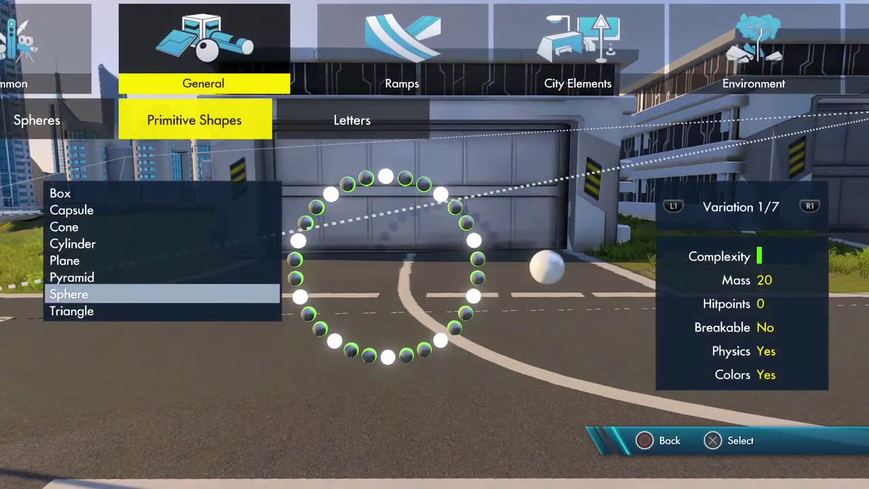
key(Escape)
key(Right)
key(Right)
key(Right)
key(Right)
key(Right)
key(Right)
key(Right)
key(Right)
key(Return)
key(Down)
key(Down)
key(Down)
key(Return)
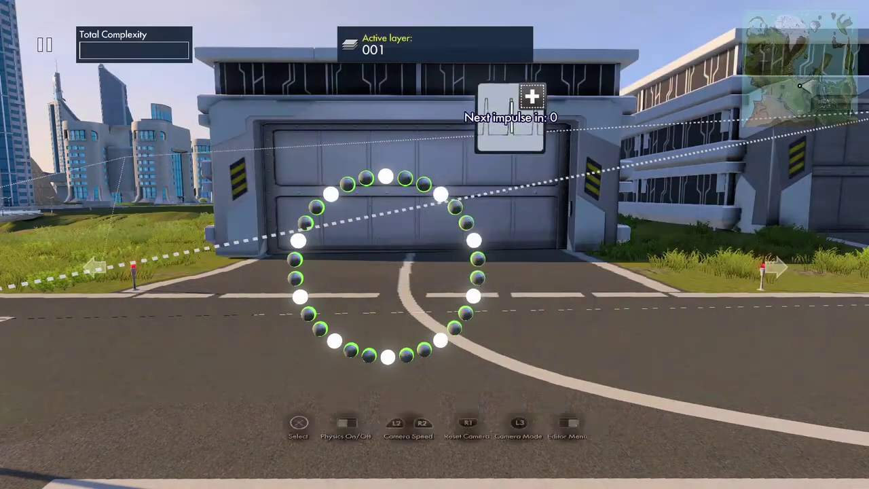
key(Return)
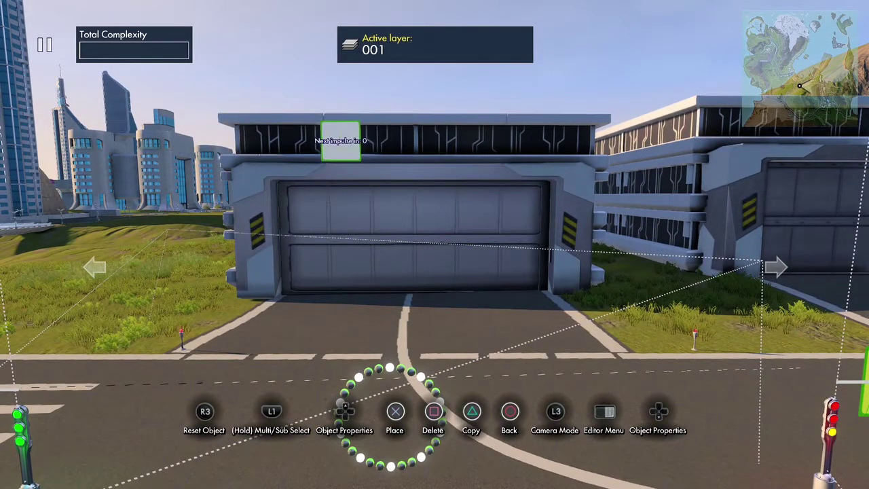
key(Return)
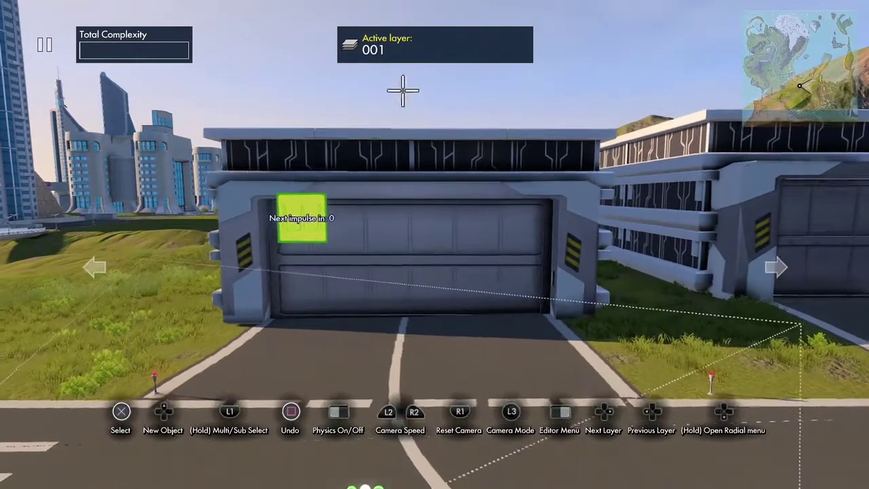
Add a Generic filter and place it above and to the right of the interval trigger.
key(Up)
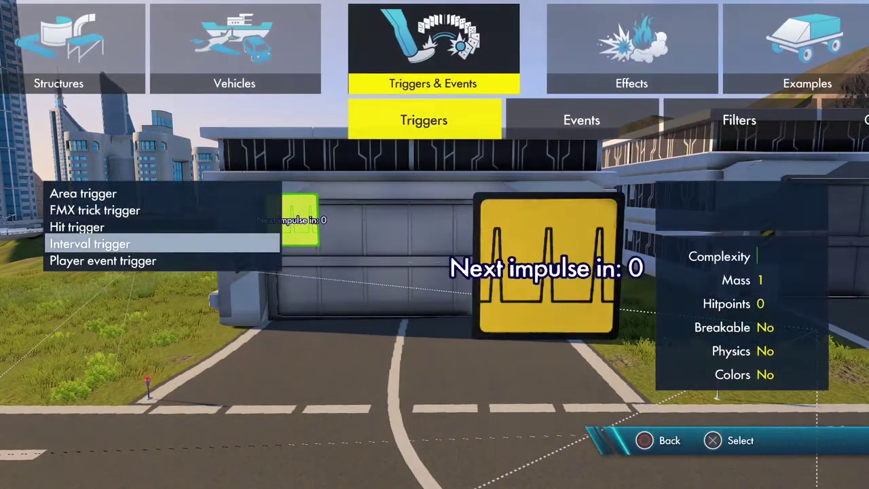
key(Right)
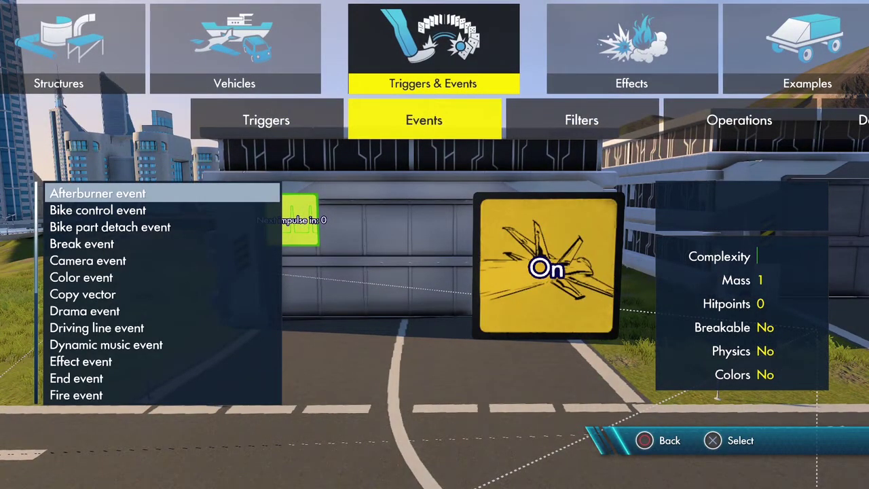
key(Right)
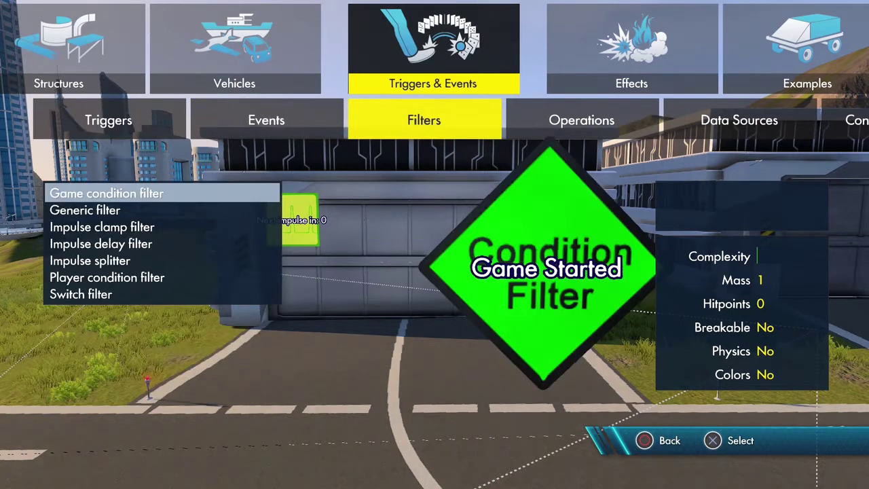
key(Return)
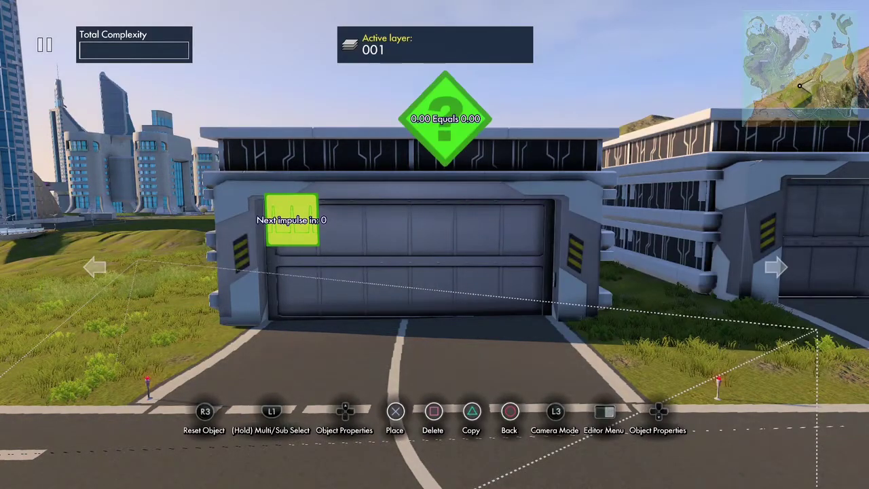
key(Return)
Add a Switch filter and place it below the generic filter, in front of the hangar door.
key(Down)
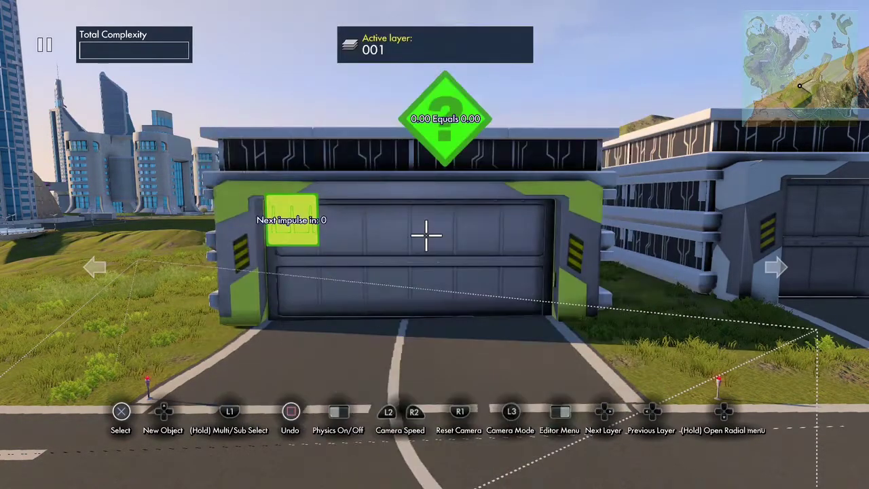
key(Up)
key(Down)
key(Down)
key(Down)
key(Down)
key(Down)
key(Return)
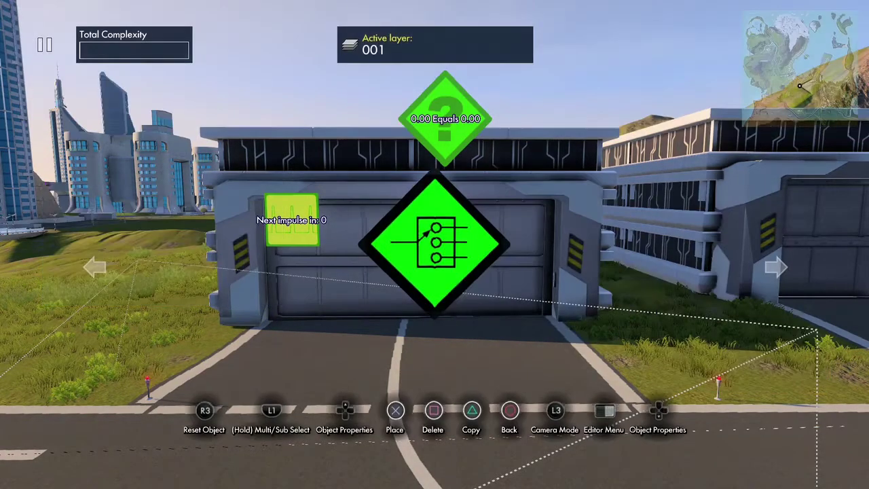
key(Down)
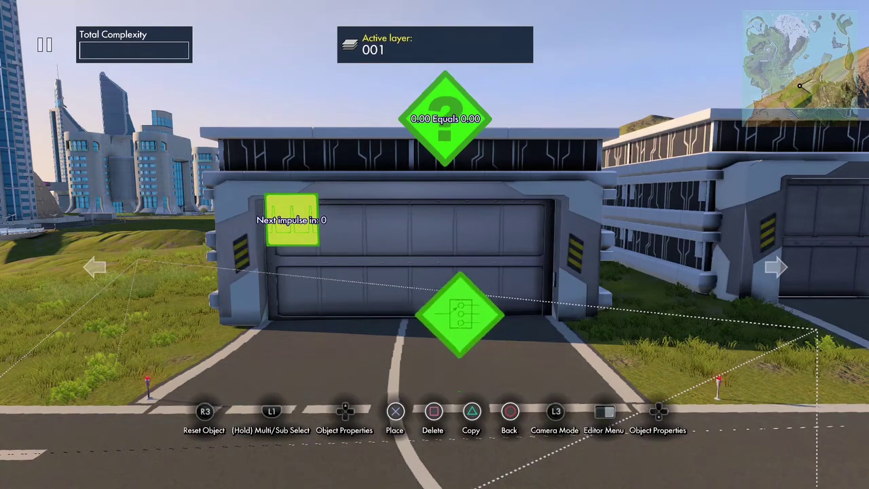
key(Return)
Add a Variable data source and place it between the generic filter and the switch filter.
key(Up)
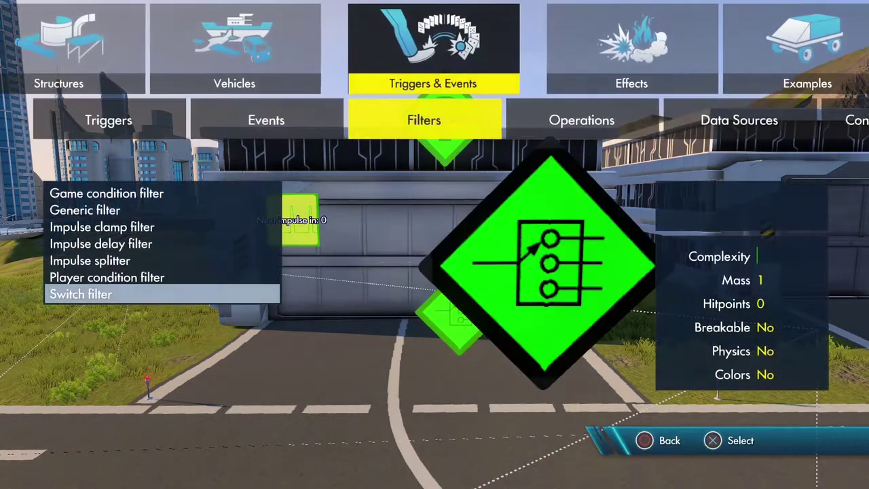
key(Right)
key(Right)
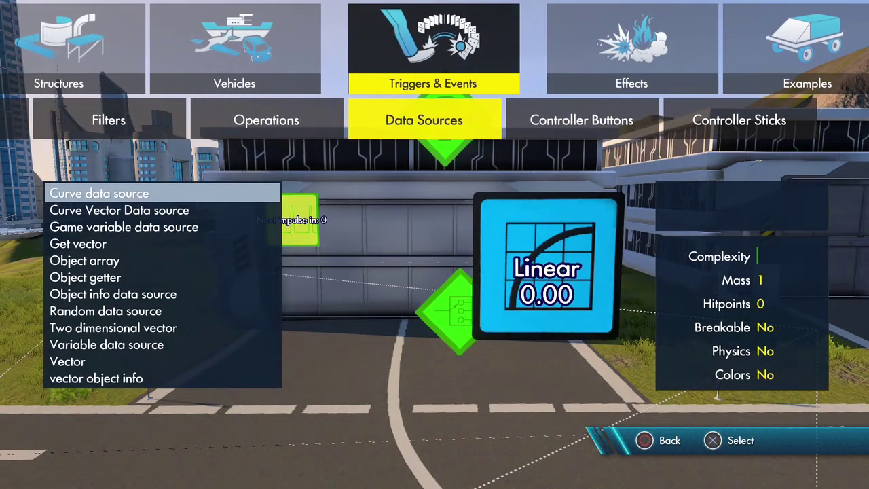
key(Down)
key(Down)
key(Down)
key(Down)
key(Down)
key(Down)
key(Down)
key(Down)
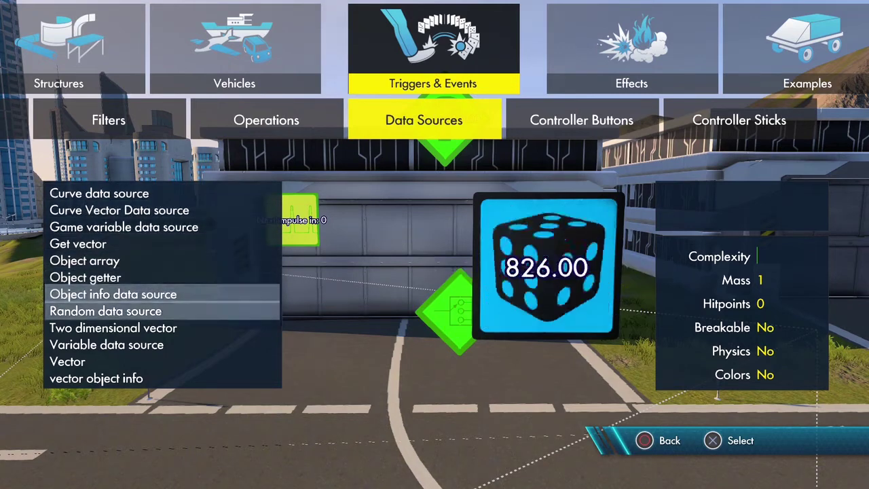
key(Return)
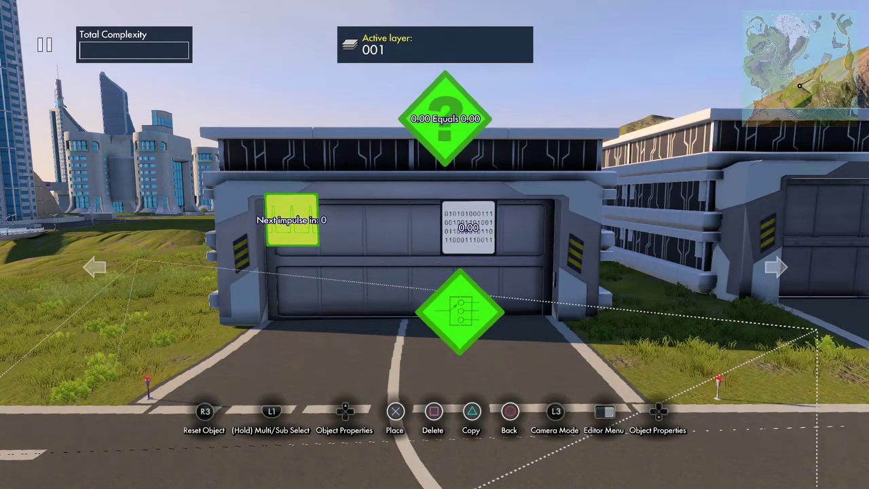
key(Return)
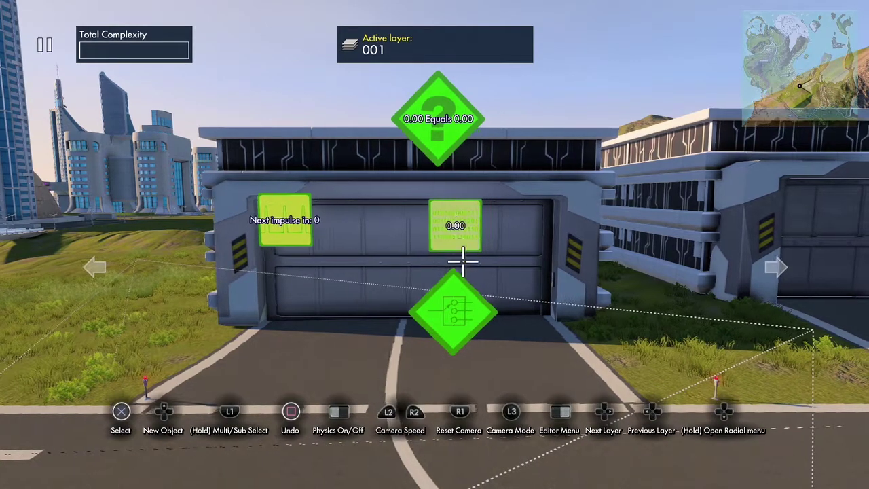
Add a Set value event and place it just to the left of the variable data source.
key(Tab)
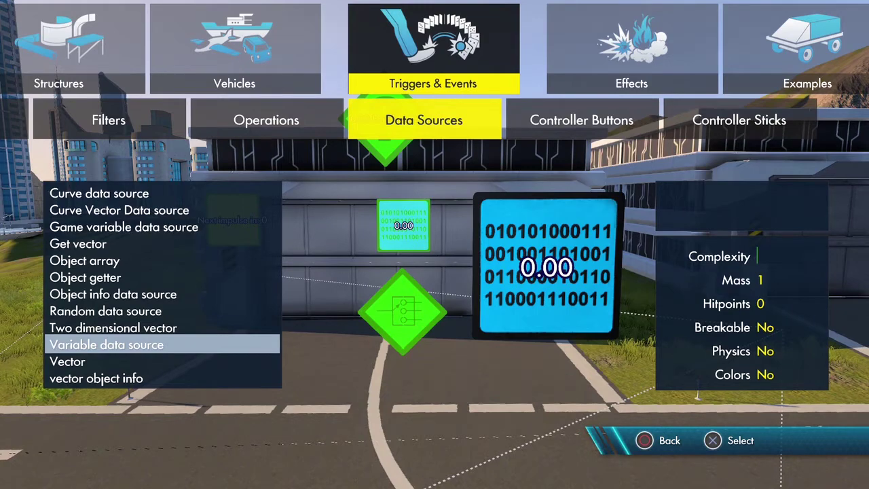
key(Left)
key(Left)
key(Left)
key(Down)
key(Down)
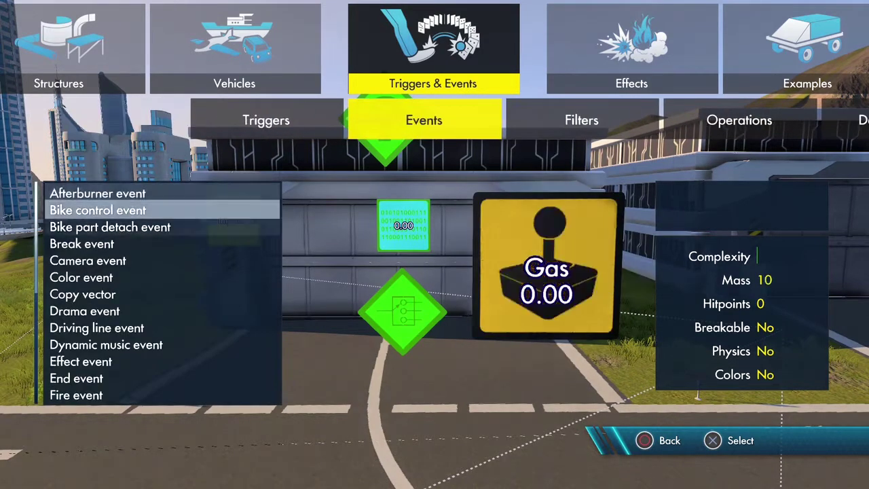
key(Down)
key(Down)
key(Down)
key(Down)
key(Down)
key(Down)
key(Down)
key(Down)
key(Down)
key(Down)
key(Down)
key(Down)
key(Down)
key(Down)
key(Down)
key(Down)
key(Down)
key(Down)
key(Down)
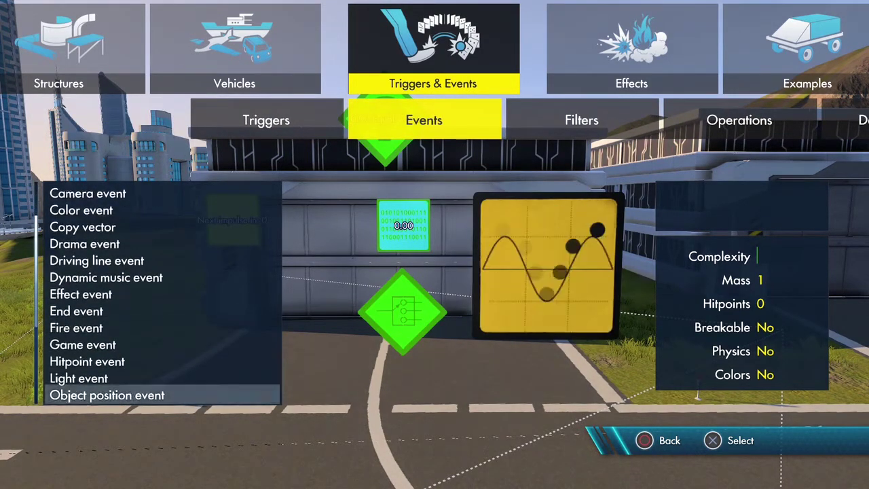
key(Down)
key(Up)
key(Up)
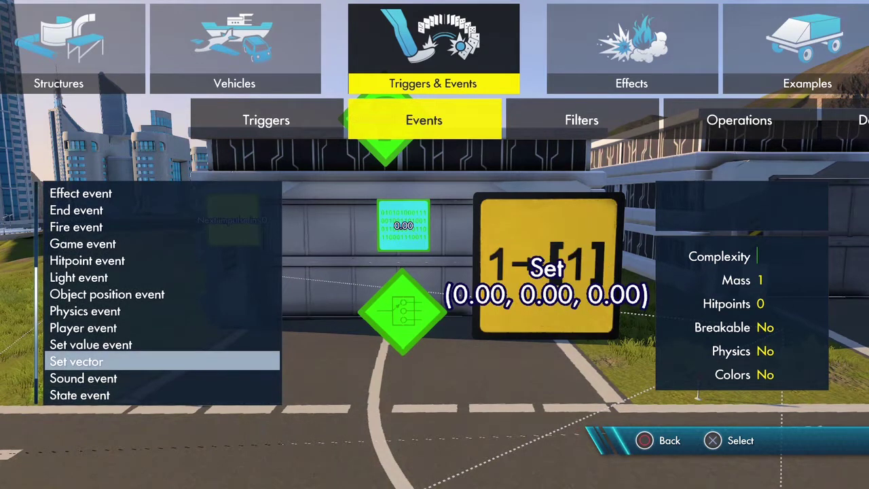
key(Return)
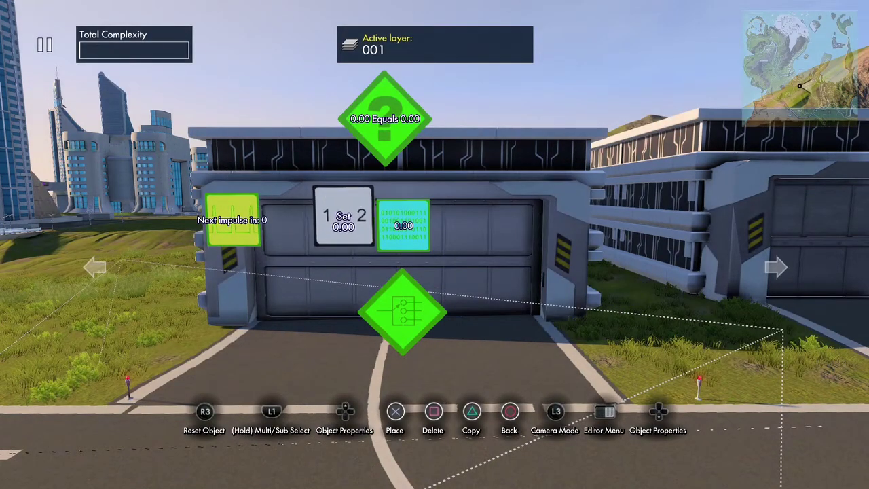
Copy the Set value event and place the duplicate to the right of the variable data source.
key(ctrl+c)
key(Right)
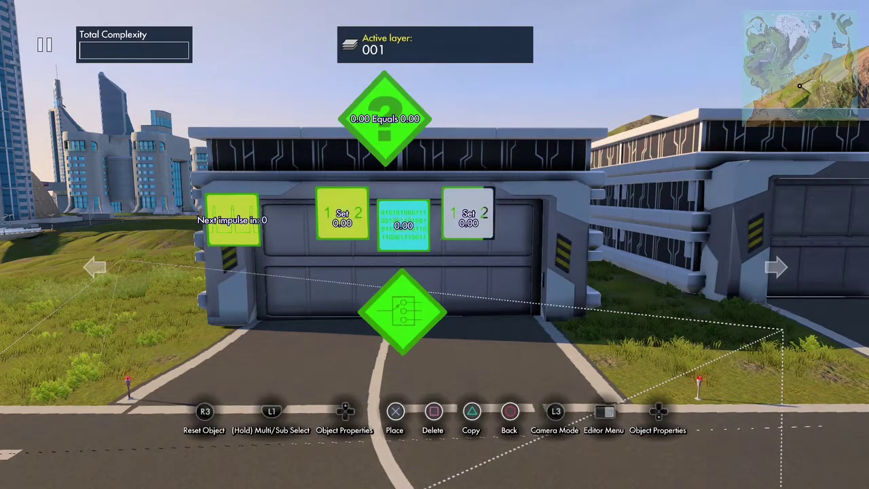
key(Return)
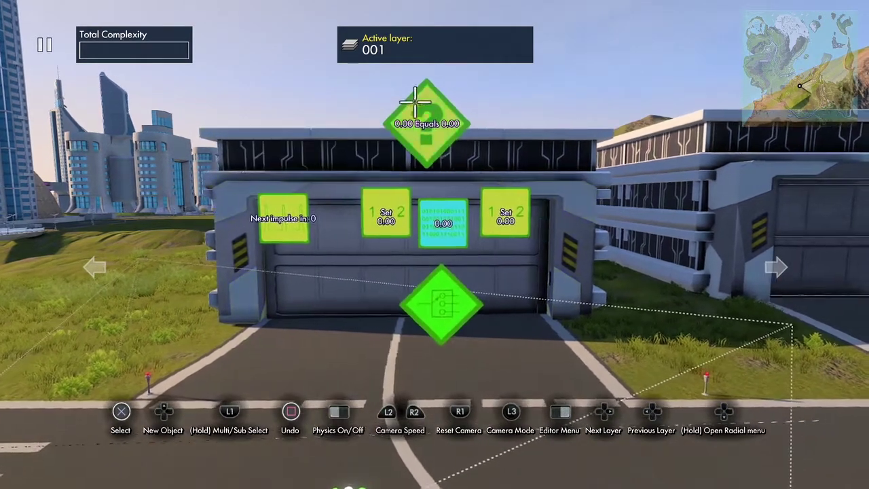
Link Comparison Value 1 of the generic filter to the variable data source.
click(428, 115)
key(Return)
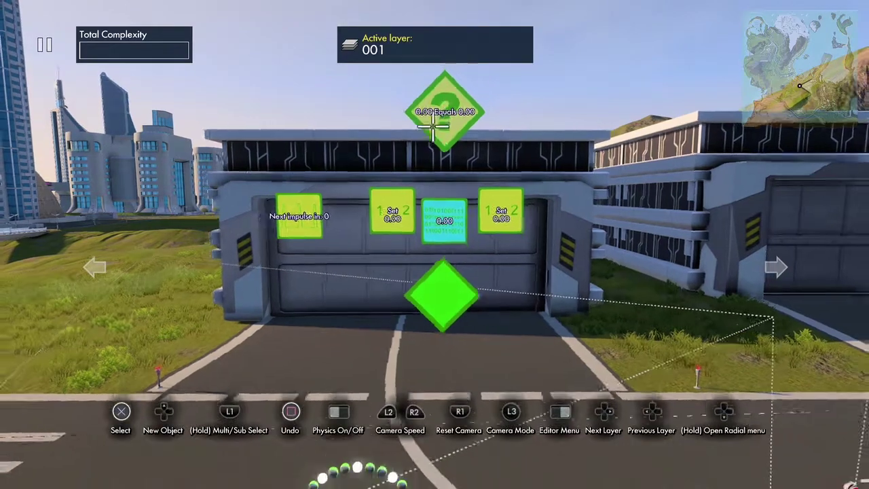
click(438, 122)
key(Up)
key(Down)
key(Down)
key(y)
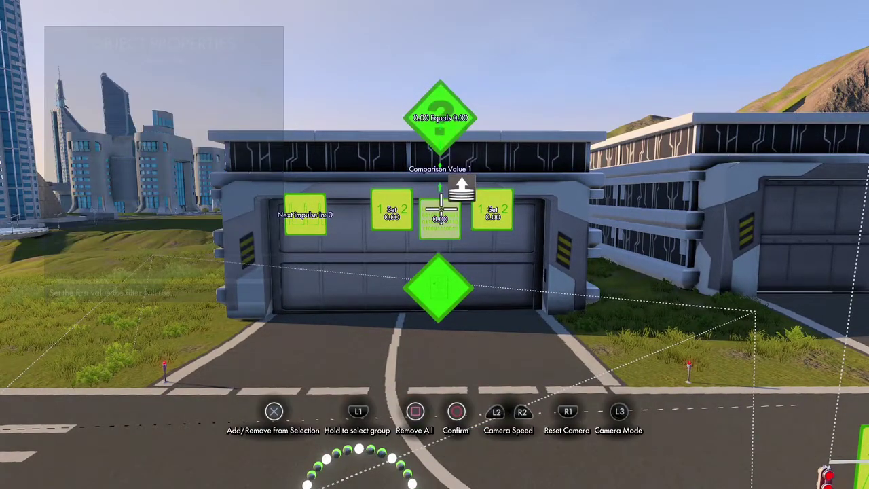
key(Return)
Set the generic filter's operation to Greater and its Comparison Value 2 to 2.
key(Up)
key(Right)
key(Right)
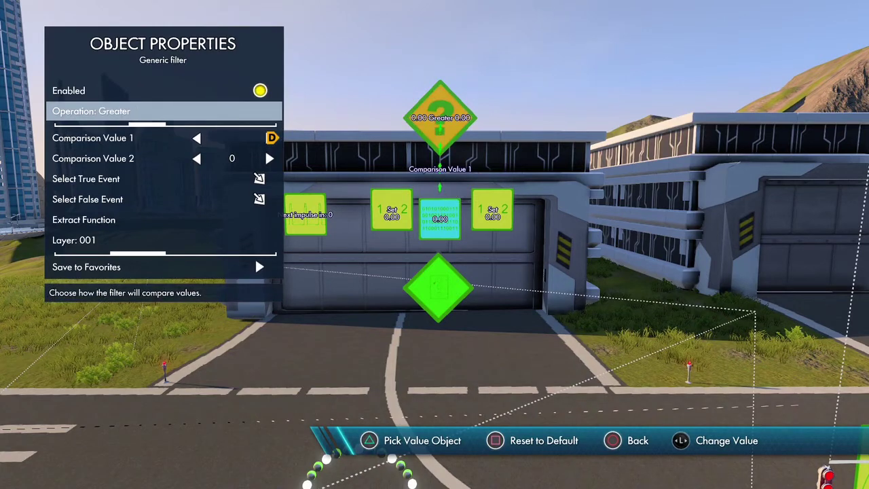
key(Down)
key(Down)
key(Right)
key(Right)
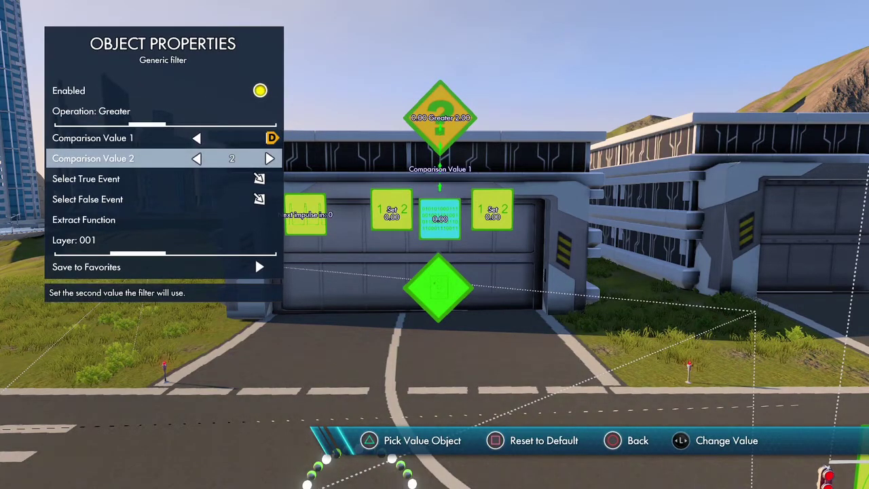
key(Escape)
Assign the Set value event left of the data source as the generic filter's true event.
key(Up)
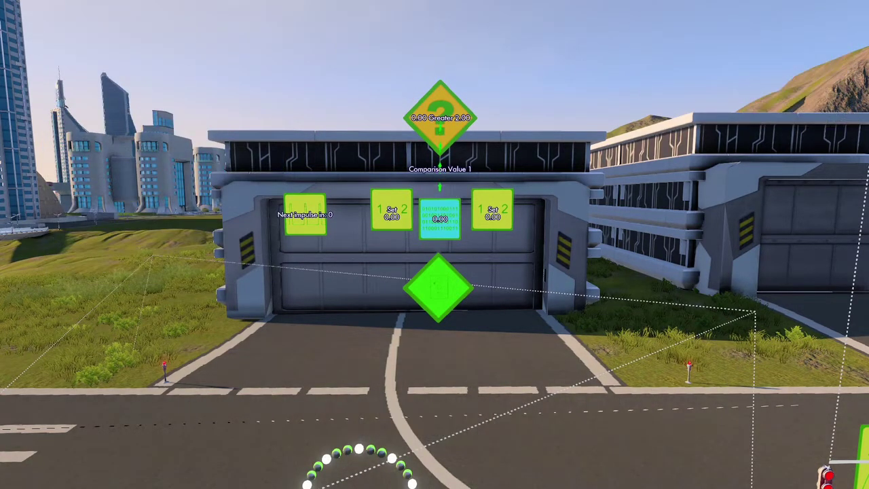
key(Down)
key(Down)
key(Down)
key(Down)
key(Return)
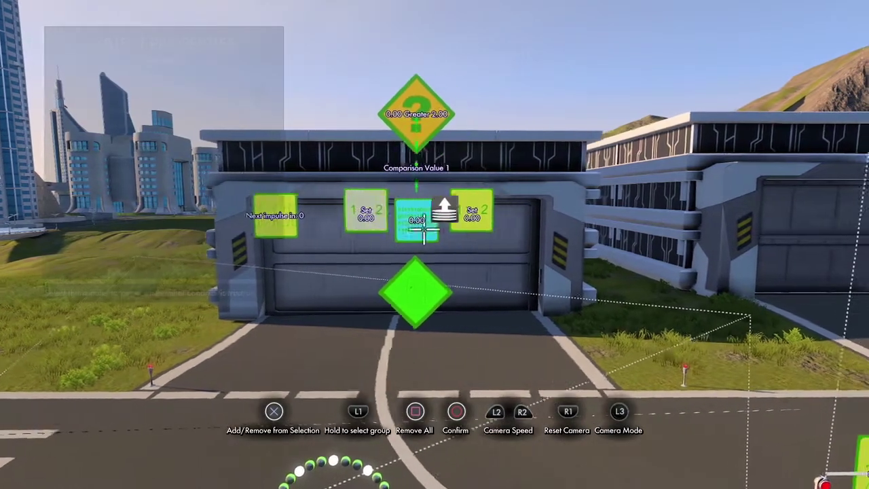
click(444, 210)
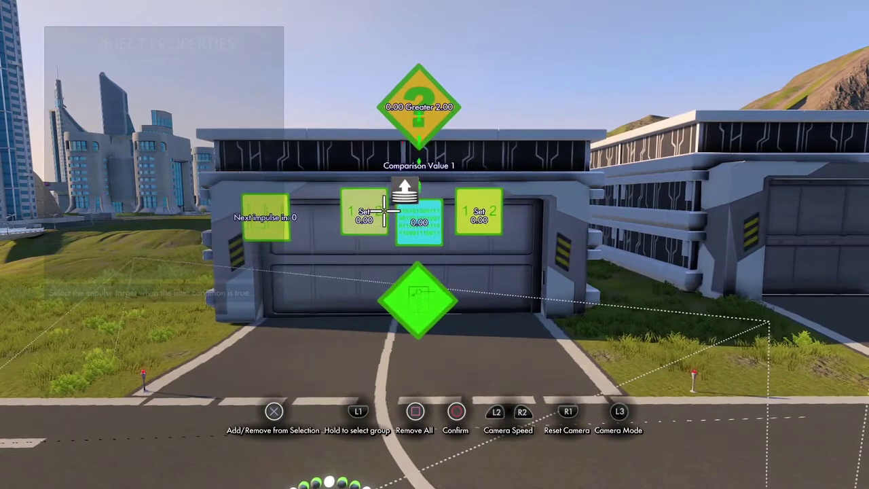
key(Escape)
Assign the Set value event right of the data source as the generic filter's false event.
key(Down)
key(Return)
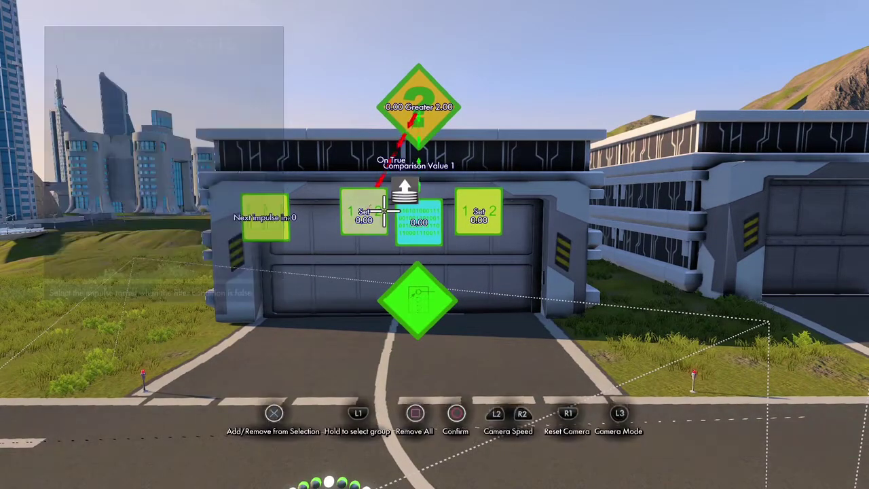
click(451, 210)
key(Escape)
key(Escape)
key(Escape)
Change the Set value event on the false branch to type Increase with a value of 1.
click(472, 195)
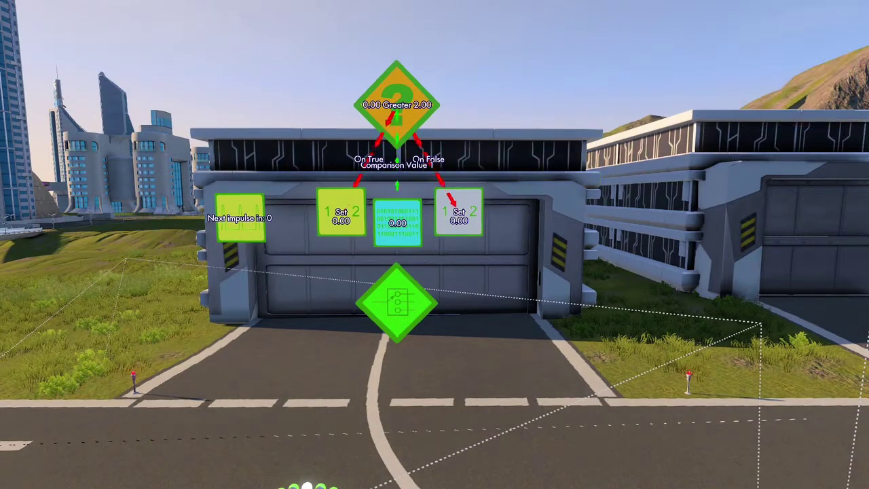
key(Down)
key(Right)
key(Down)
key(Right)
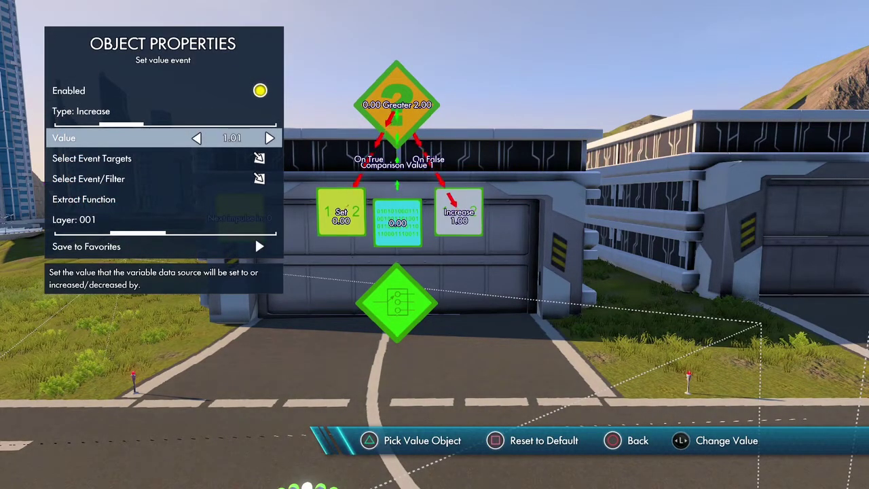
Target the variable data source with the Increase event and send its impulse on to the switch filter.
key(Down)
key(Return)
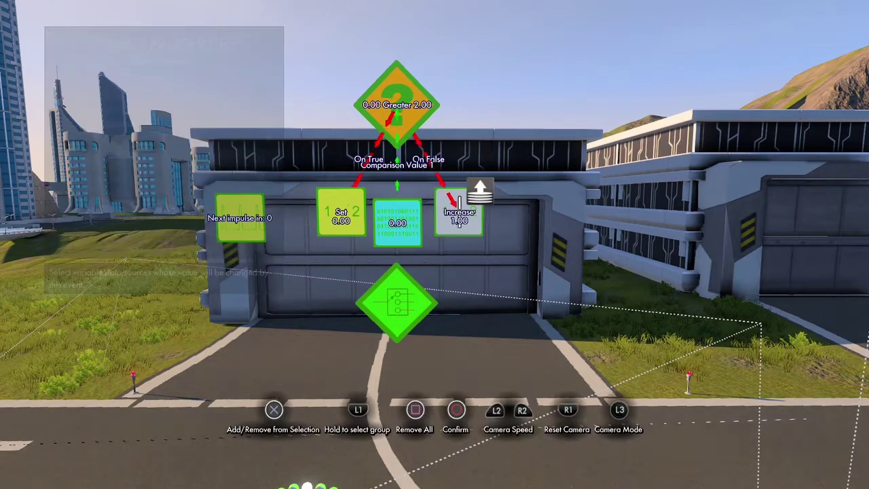
key(Escape)
key(Down)
key(Return)
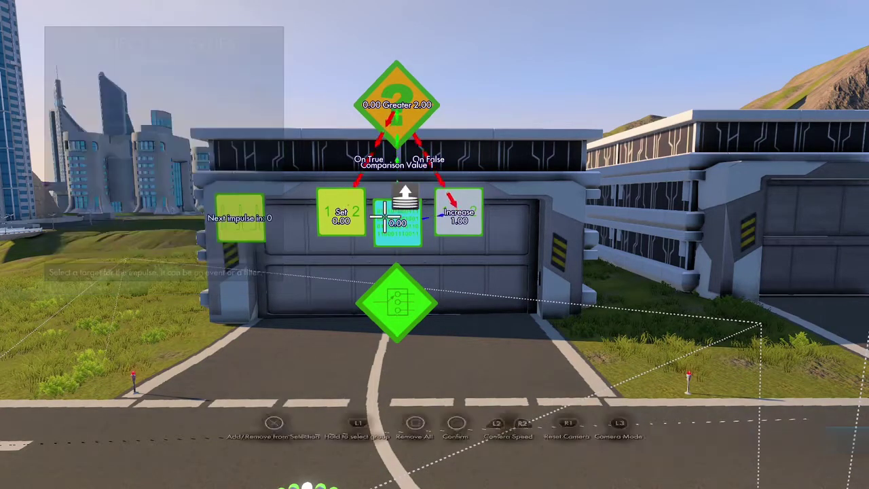
key(Escape)
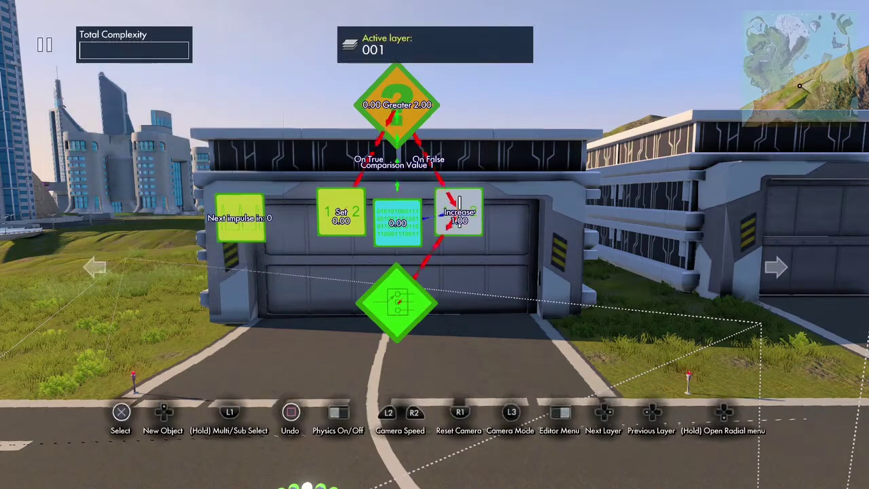
Target the variable data source with the true-branch Set value event and send its impulse to the switch filter.
click(347, 206)
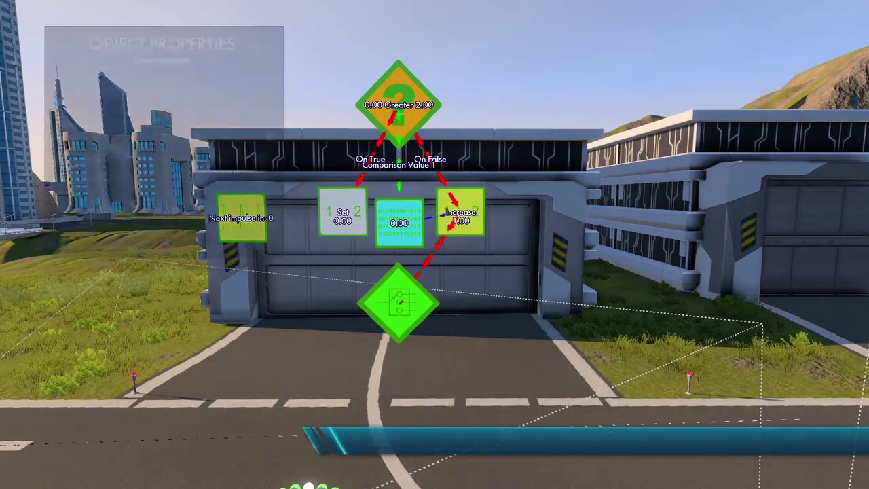
key(Down)
key(Down)
key(Down)
key(Return)
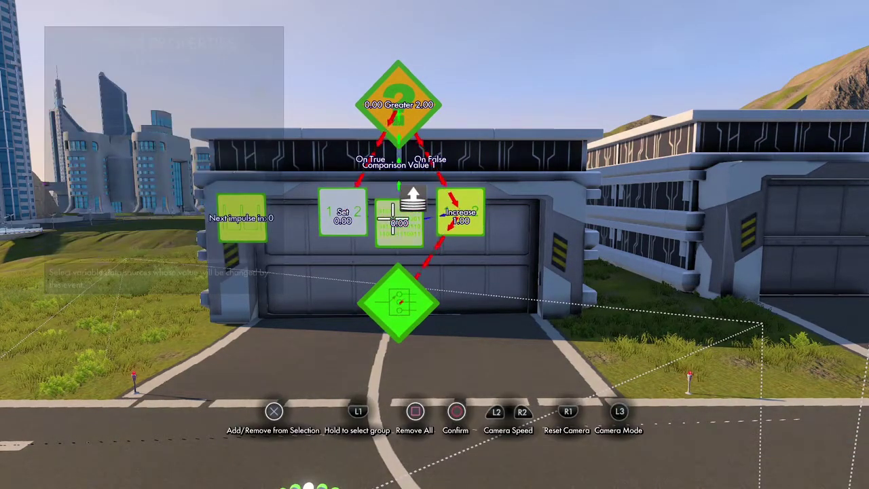
key(Escape)
key(Down)
key(Return)
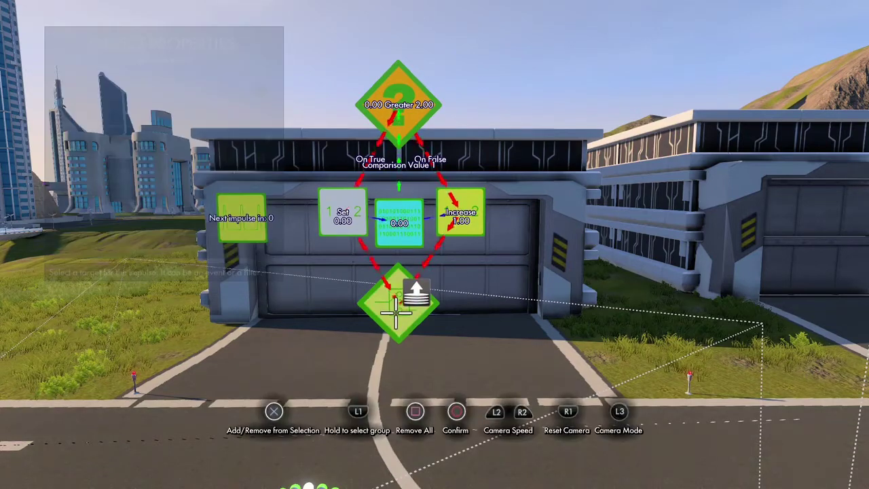
key(Escape)
key(Escape)
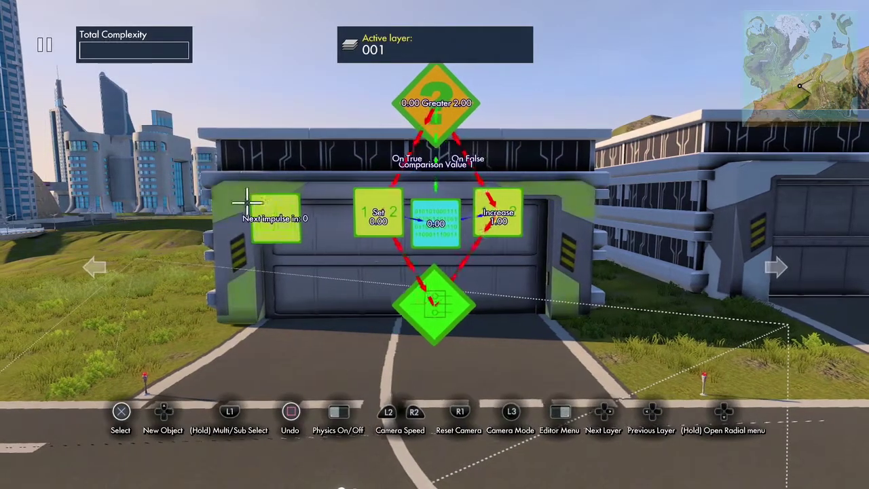
Raise the interval trigger to the left of the generic filter and set that filter as its impulse target.
click(248, 201)
key(Up)
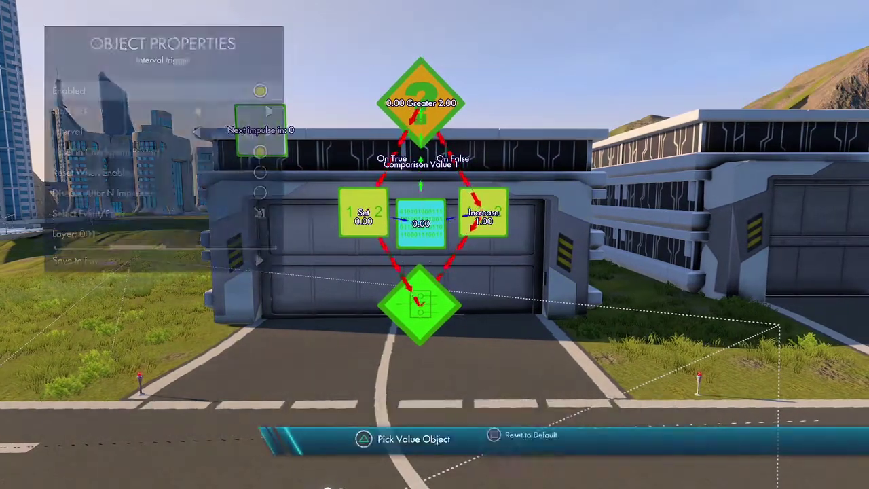
key(Down)
key(Down)
key(Down)
key(Down)
key(Down)
key(Down)
key(Return)
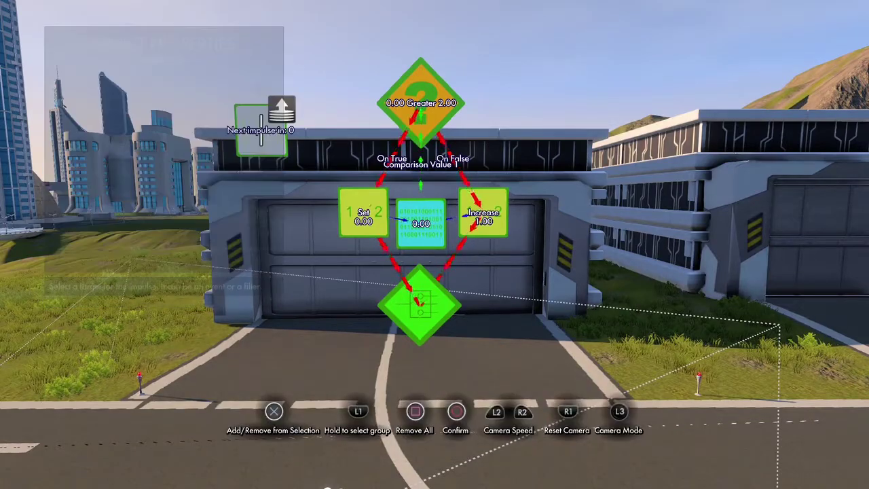
key(Return)
key(Escape)
key(Escape)
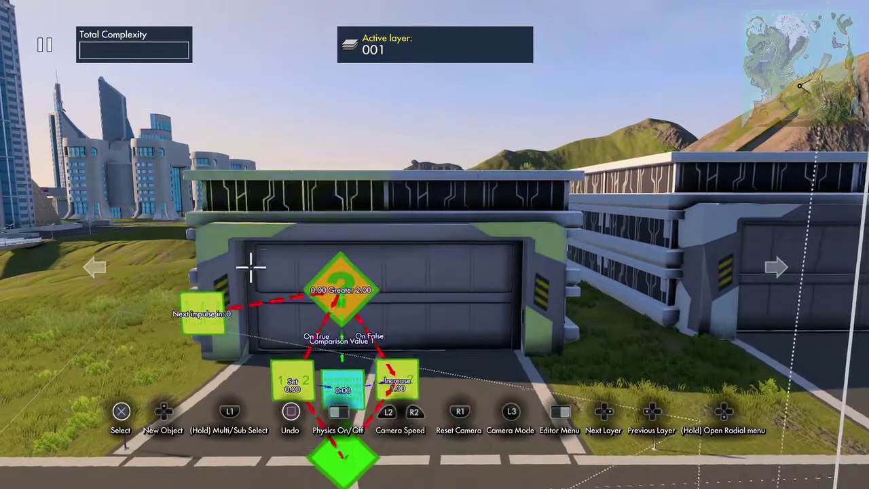
Set the value of the true-branch Set value event to 1.00.
click(319, 410)
key(Down)
key(Down)
key(Right)
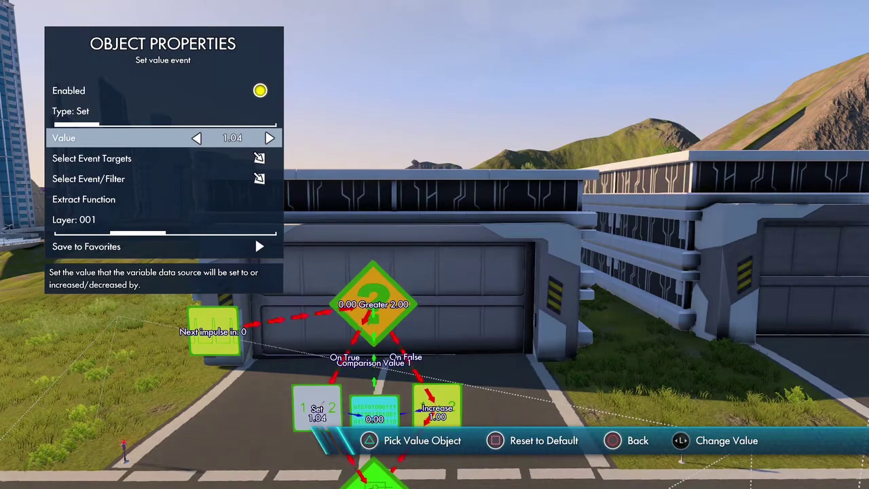
key(Escape)
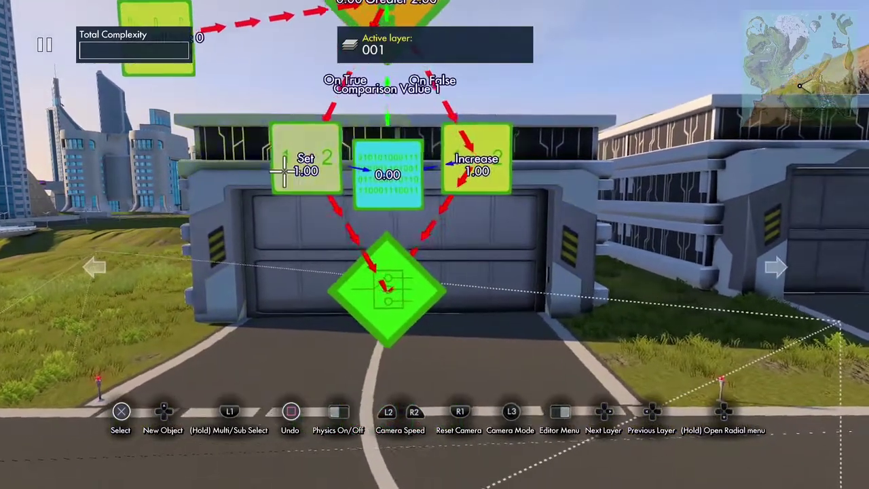
Set the starting value of the variable data source to 1.00.
click(393, 175)
key(Right)
key(Down)
key(Up)
key(Left)
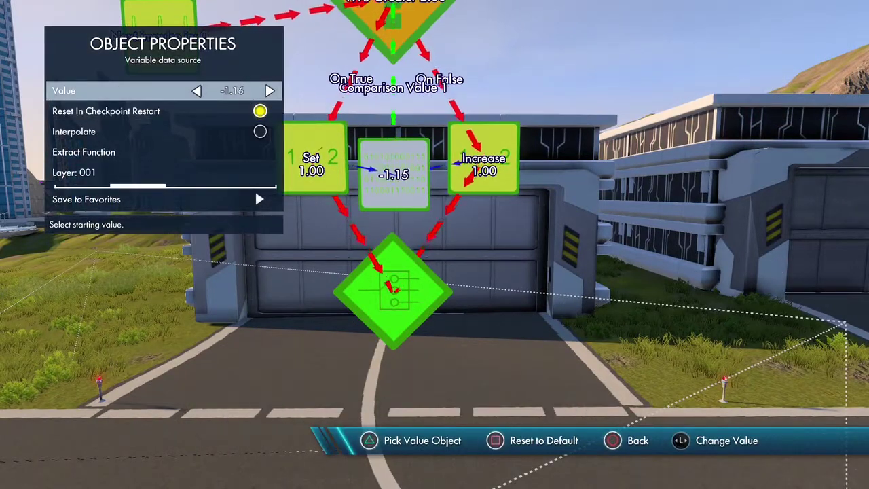
key(Right)
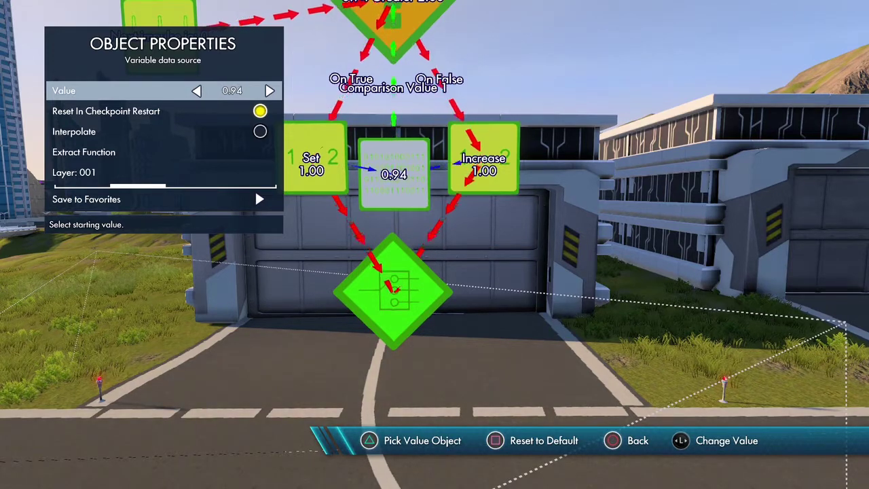
key(Right)
key(Escape)
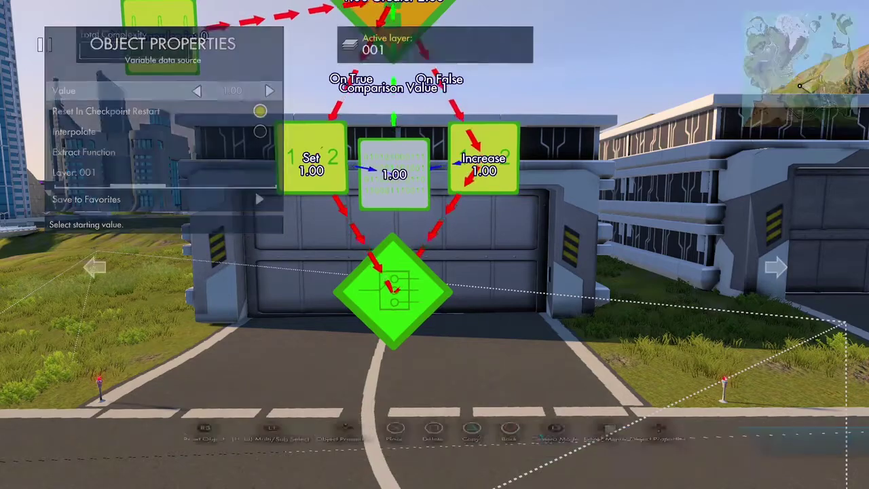
Run the physics simulation to check how the counter cycles, and stop it again.
key(space)
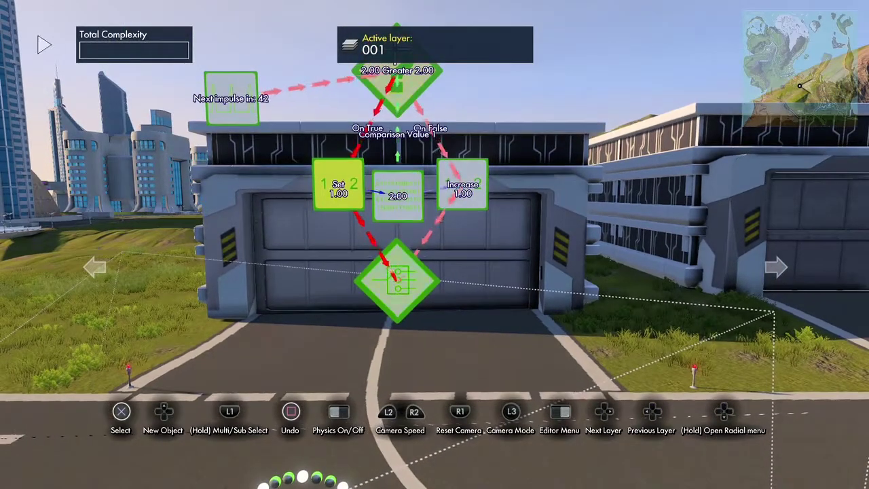
key(w)
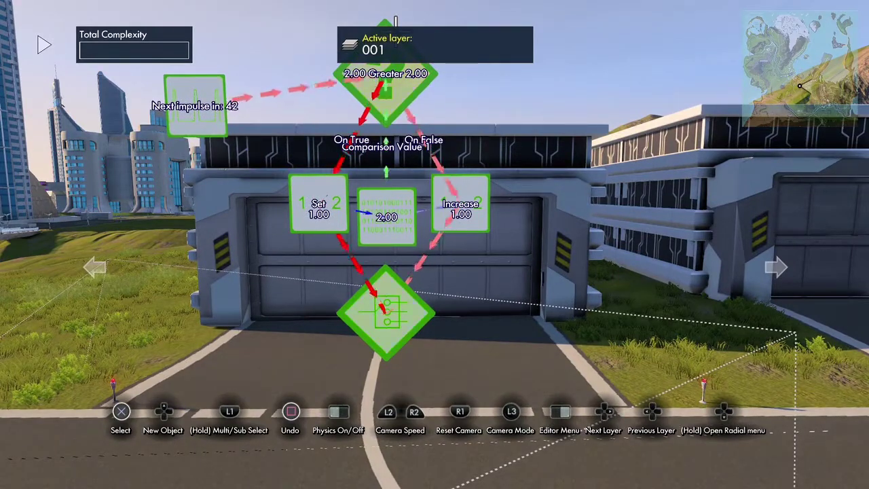
key(space)
Add a Color event from the event objects and place it in front of the hangar, beside the ring of spheres.
key(s)
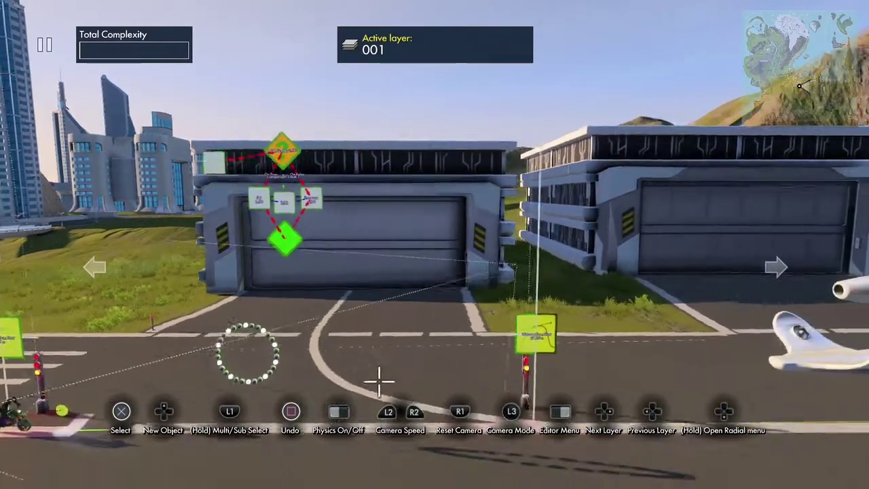
key(Up)
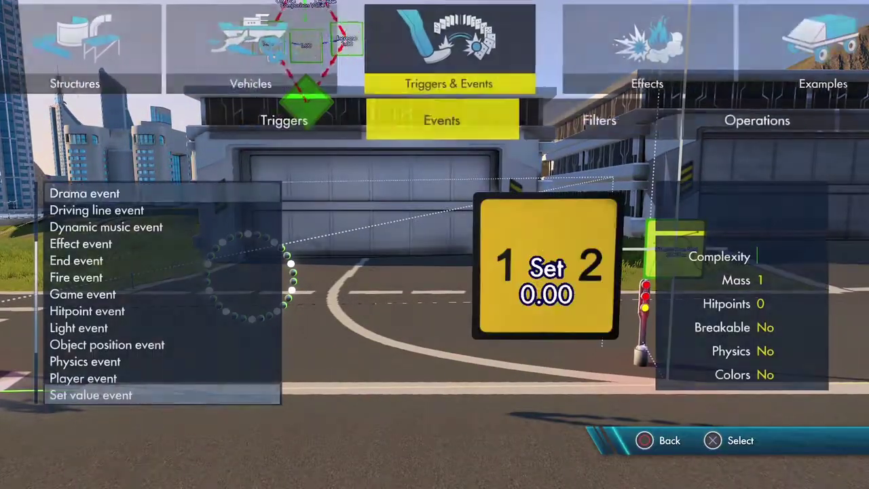
key(Up)
key(Up)
key(Up)
key(Up)
key(Up)
key(Up)
key(Up)
key(Up)
key(Up)
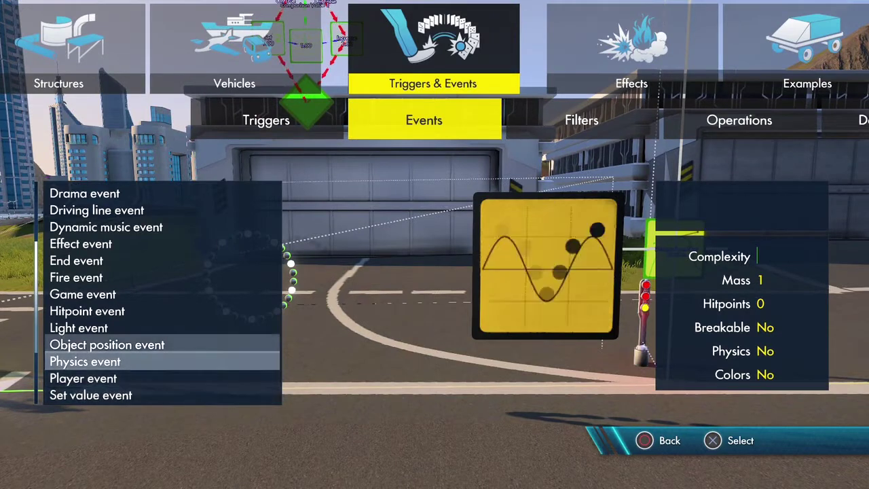
key(Up)
key(Up)
key(Up)
key(Up)
key(Up)
key(Up)
key(Up)
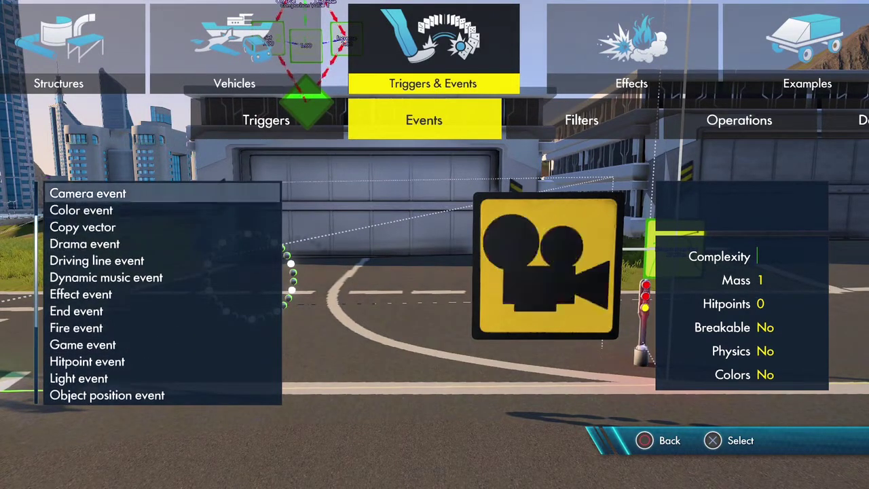
key(Down)
key(Down)
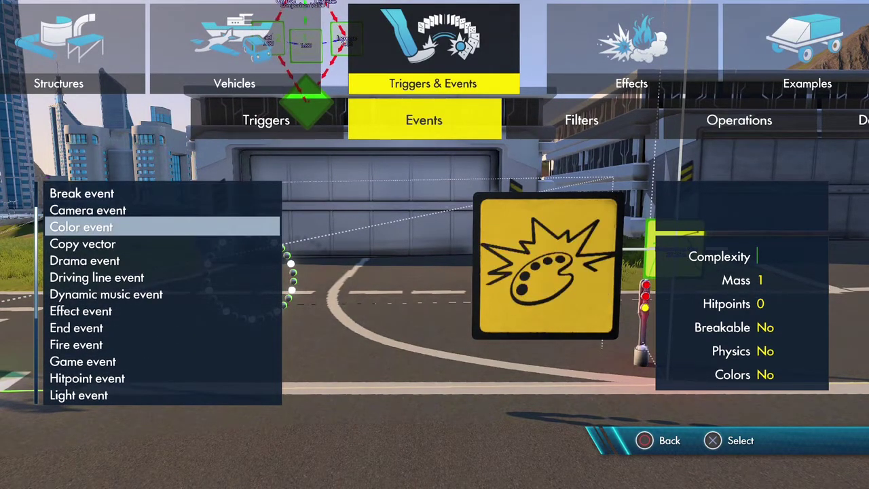
key(Return)
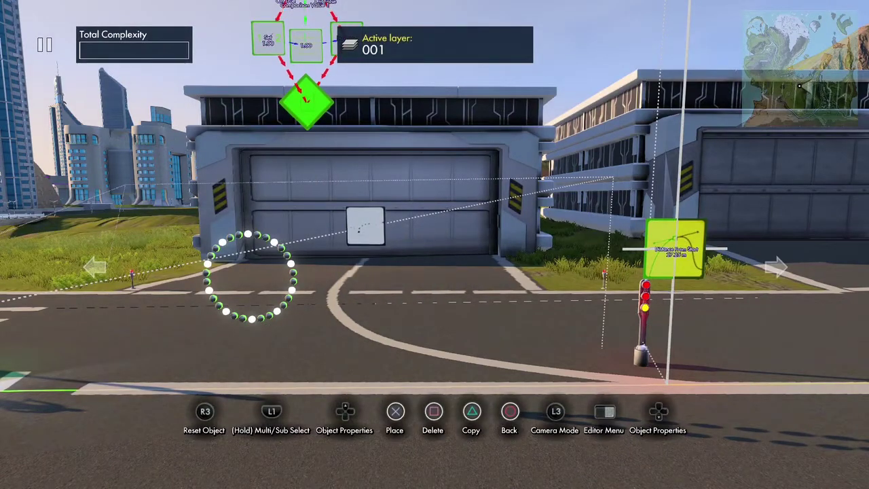
key(Return)
Make two copies of the Color event and place them in a row beside the original.
key(Return)
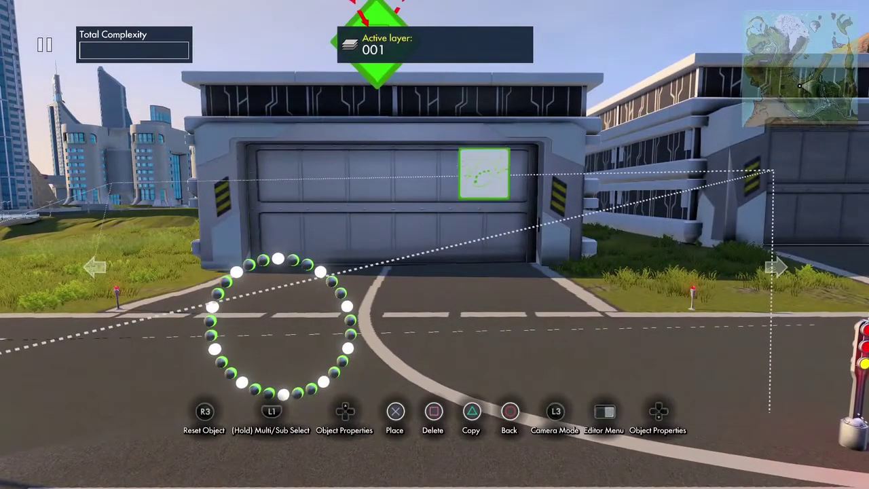
key(c)
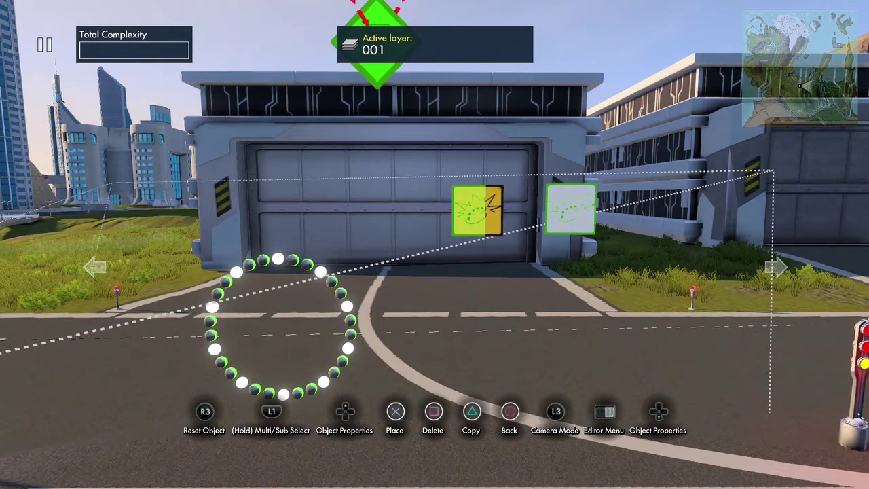
key(c)
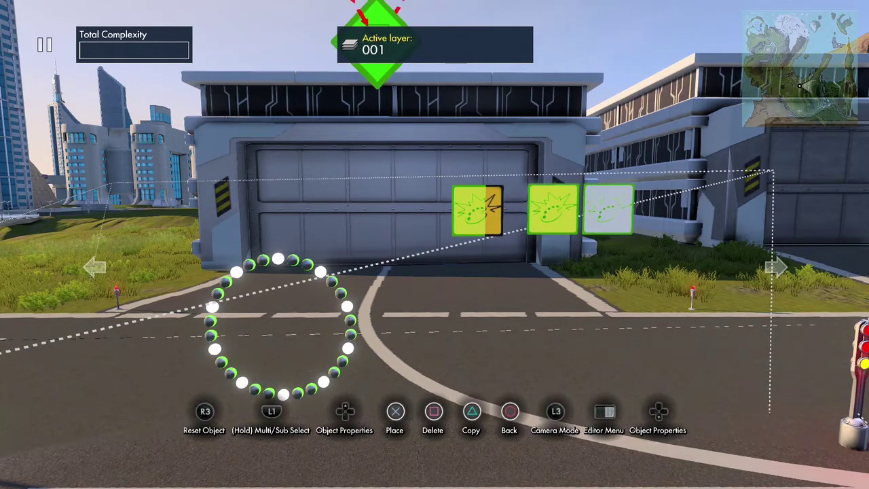
click(636, 210)
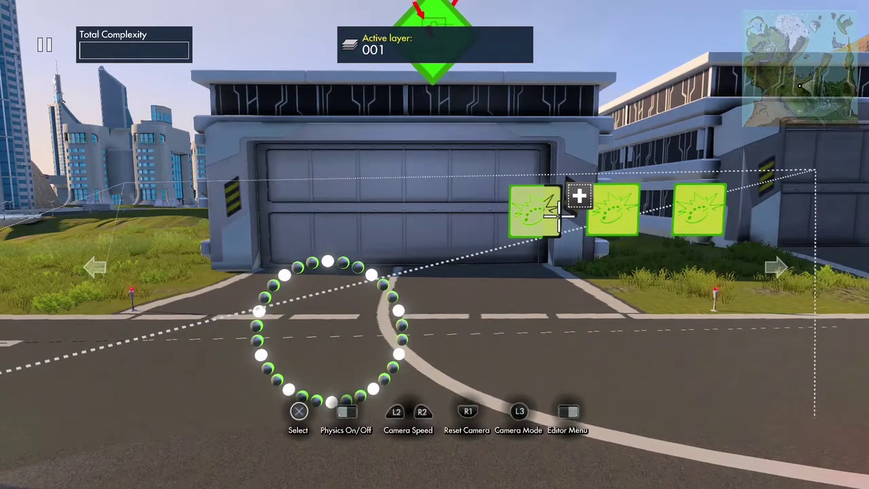
Target the white glowing spheres, every third one in the ring, with the first Color event.
click(551, 213)
key(Down)
key(Down)
key(Down)
key(Return)
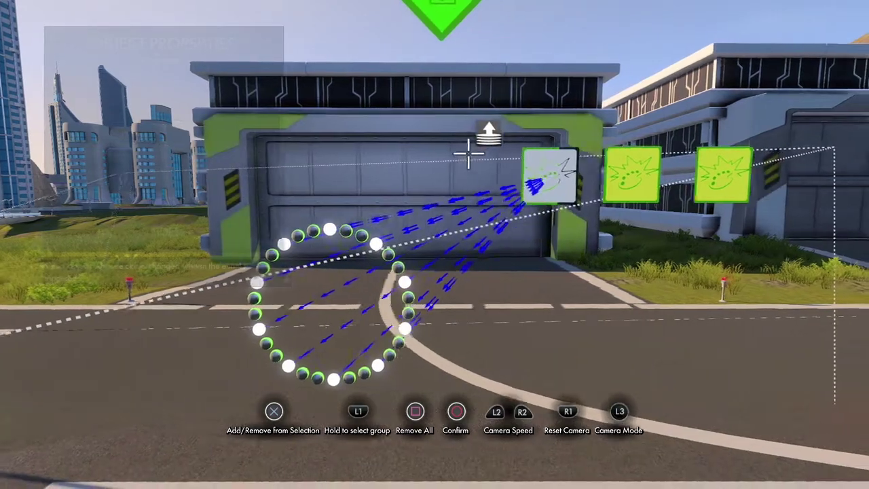
key(Escape)
key(Escape)
Target the sphere clockwise after each white glowing one in the ring with the second Color event.
click(590, 174)
key(Up)
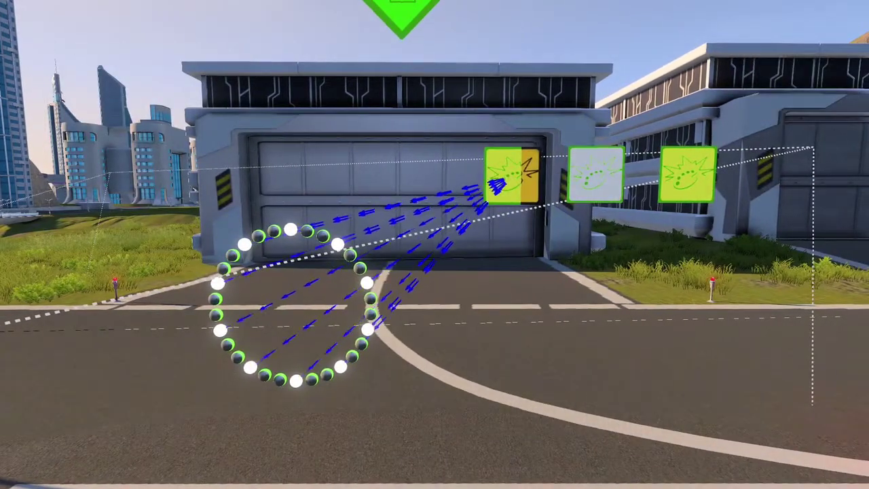
key(Down)
key(Down)
key(Down)
key(Return)
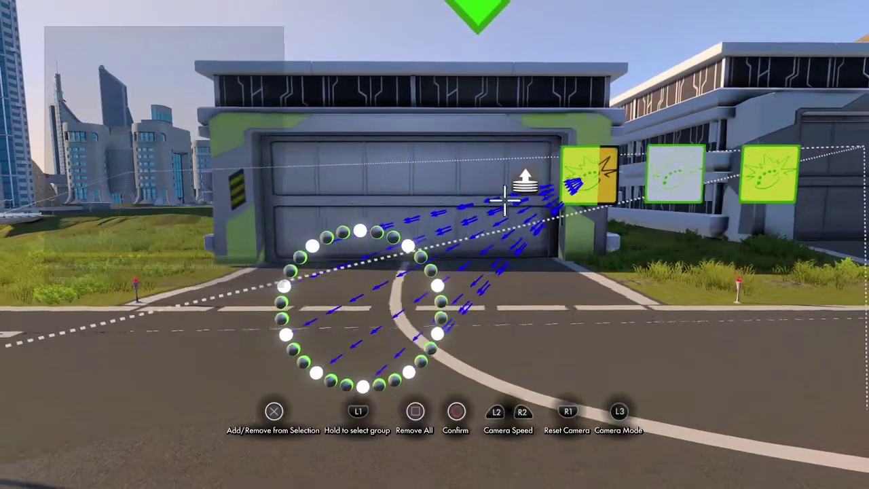
click(394, 235)
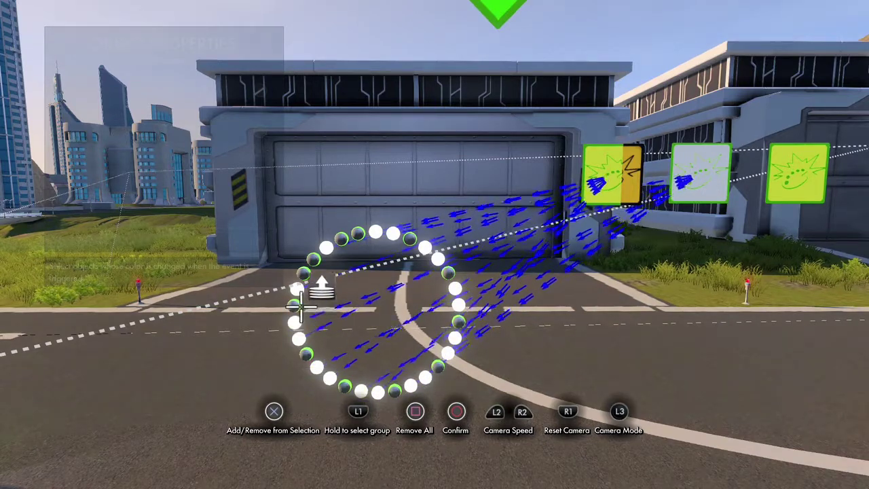
click(342, 238)
key(Escape)
key(Escape)
key(Escape)
Target the remaining third of the spheres, the one before each white glowing sphere clockwise, with the third Color event.
key(Return)
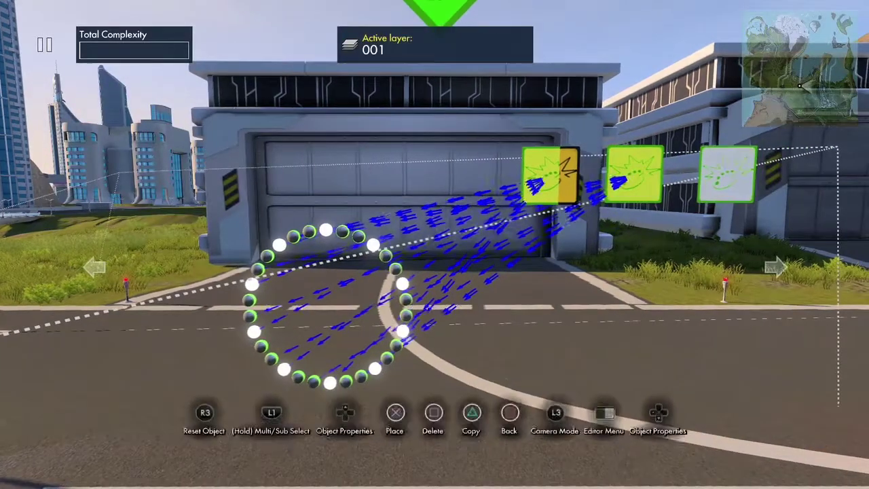
key(Up)
key(Down)
key(Down)
key(Down)
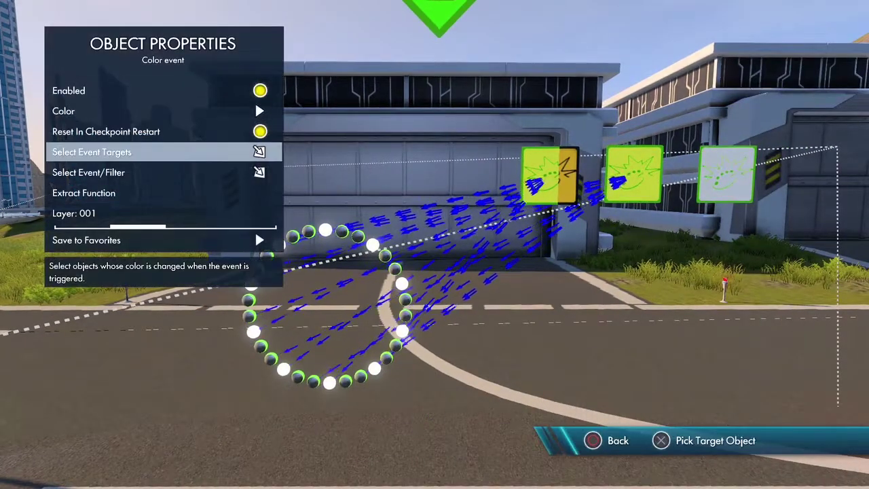
key(Return)
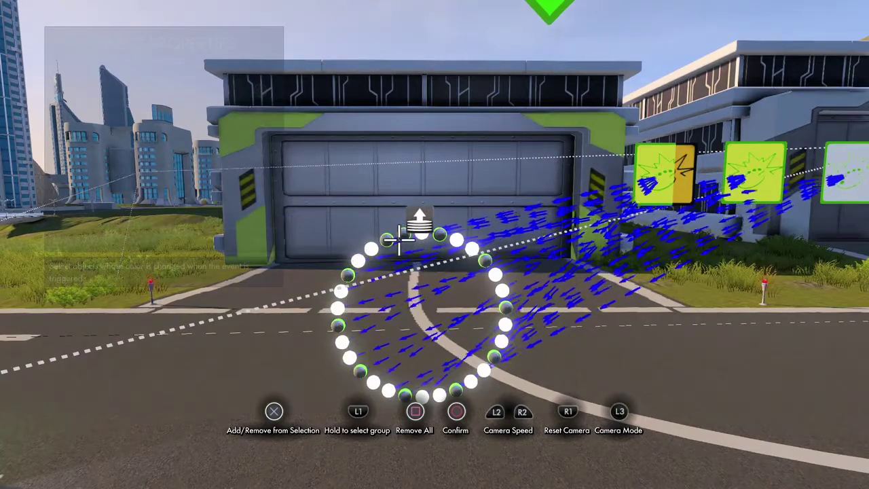
key(Return)
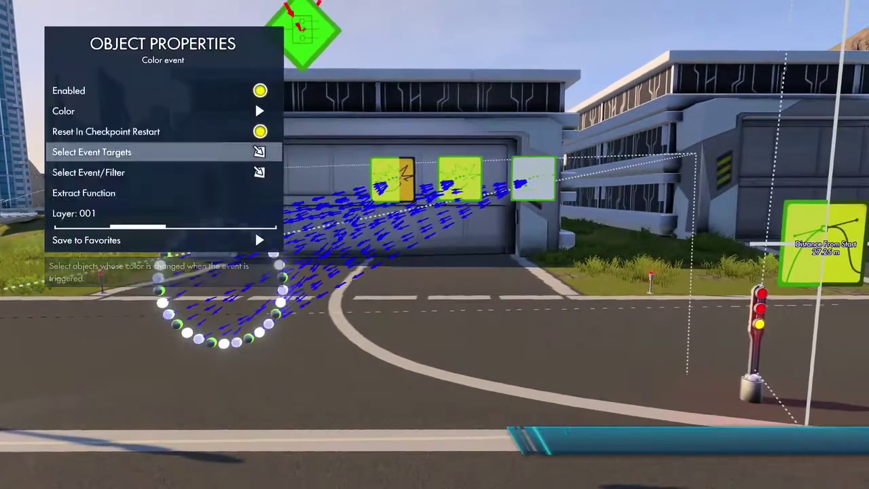
key(Escape)
key(Escape)
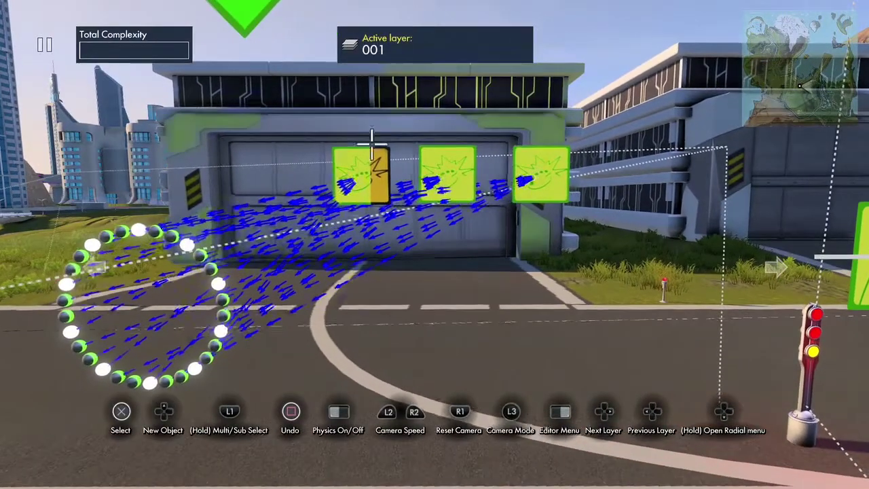
Set the color of all three Color events together to yellow, H:55 S:100 B:100.
shift+click(362, 192)
shift+click(438, 191)
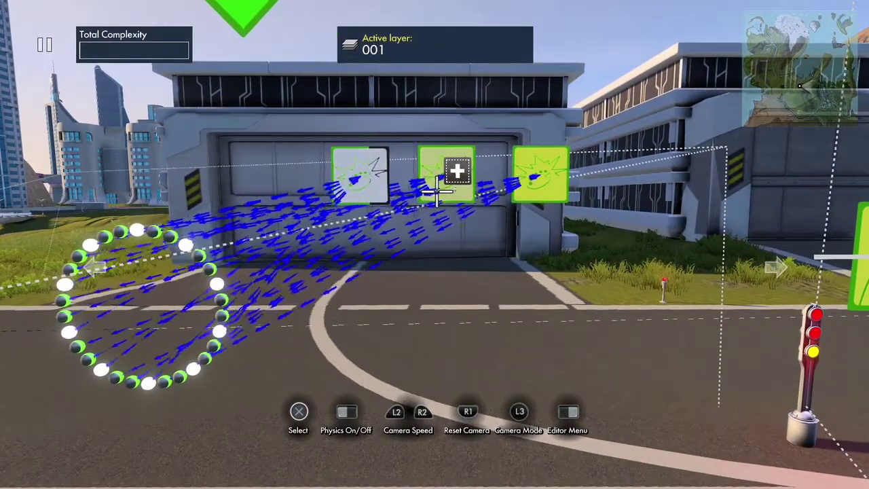
shift+click(539, 189)
key(Tab)
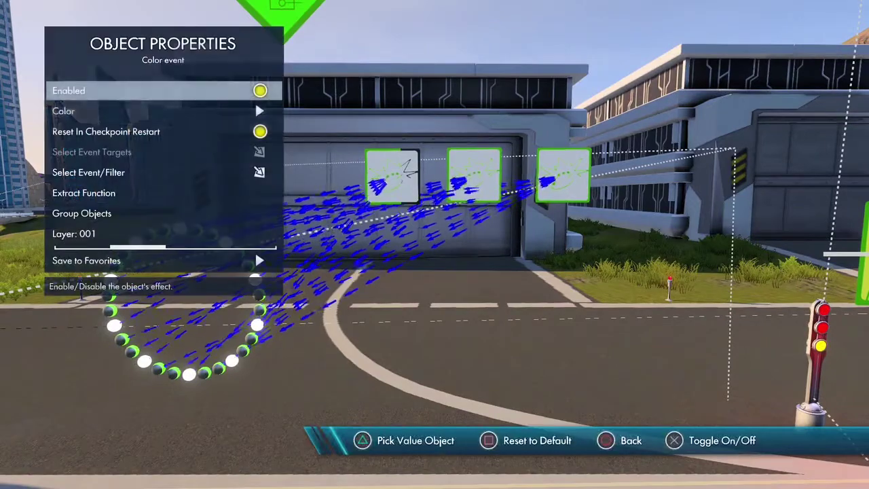
key(Down)
key(Return)
key(Up)
key(Left)
key(Page_Down)
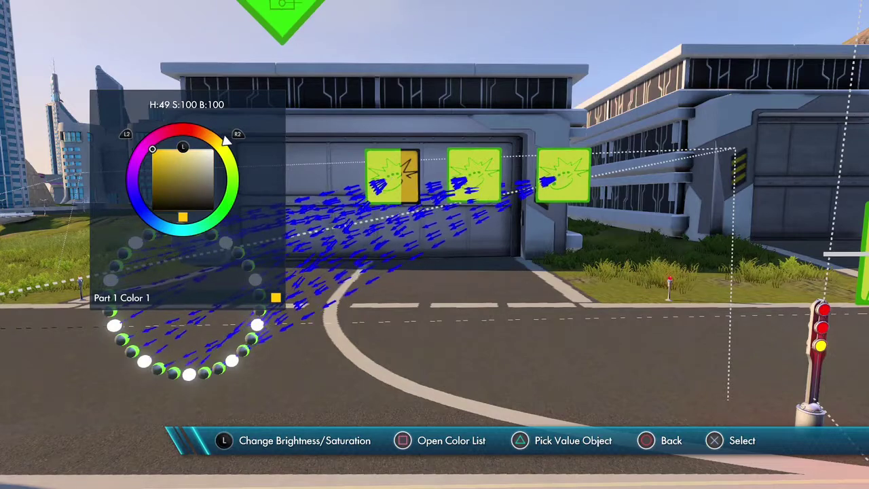
key(Page_Down)
key(Page_Up)
key(Page_Down)
key(Right)
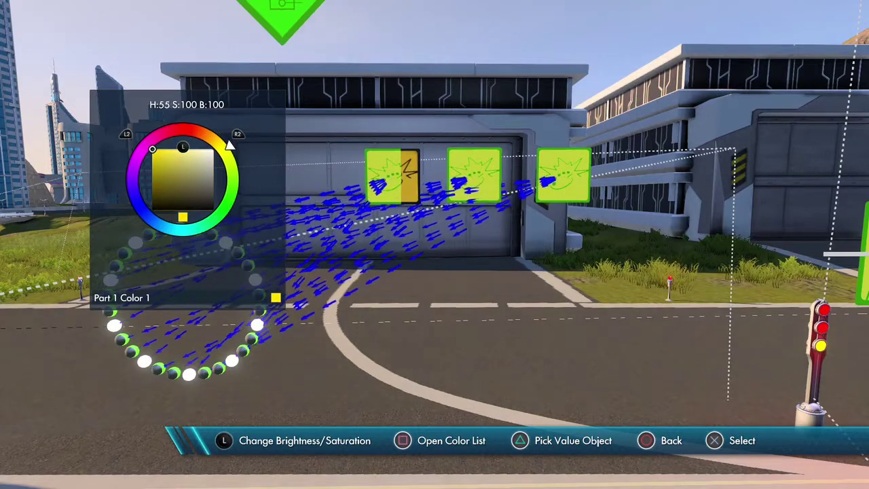
key(Return)
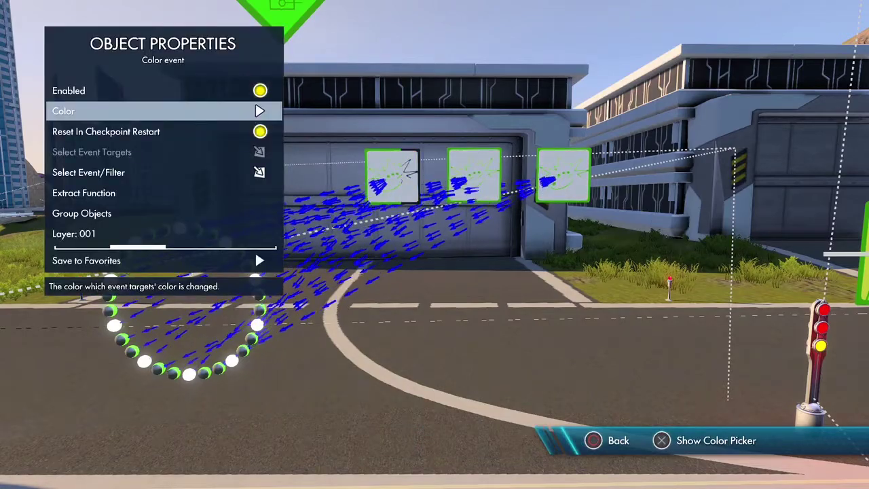
key(Escape)
Copy the three Color events as a second row above the originals and select both rows together.
key(Return)
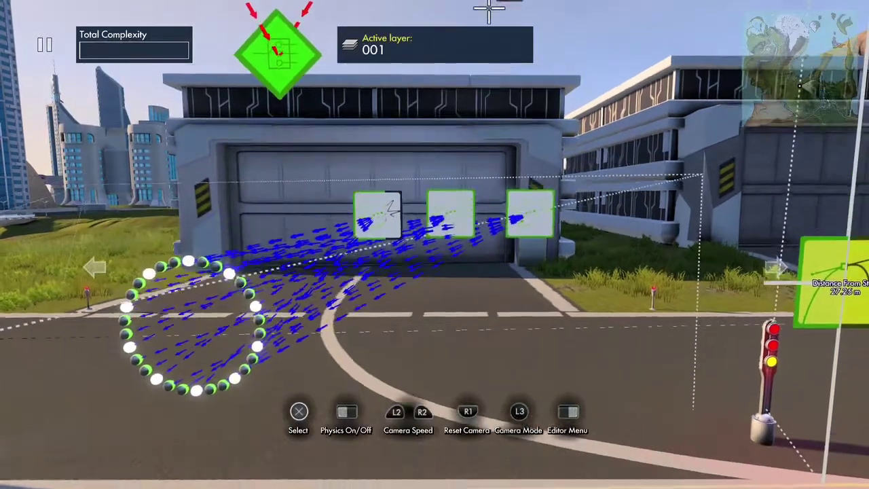
key(Return)
key(ctrl+c)
key(Up)
key(Up)
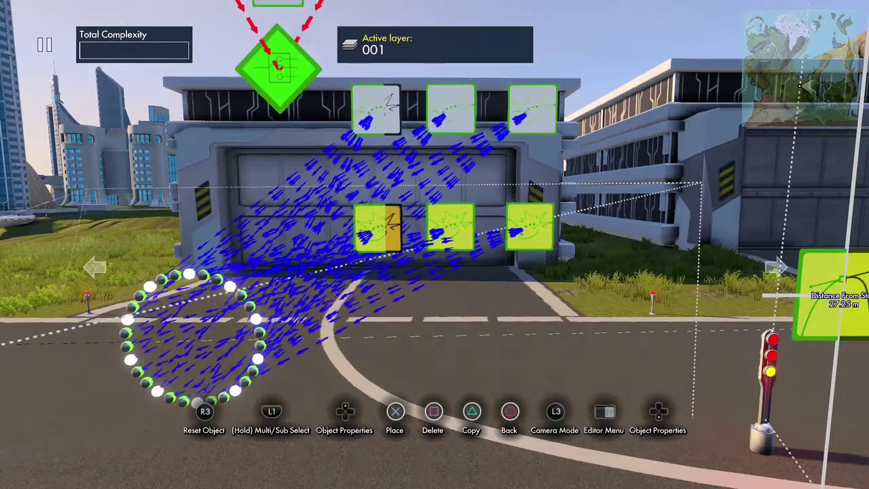
key(Return)
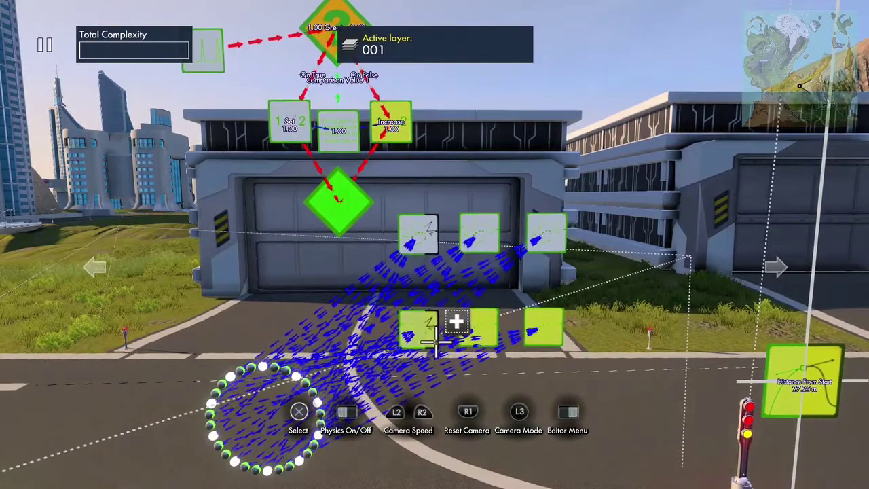
click(530, 379)
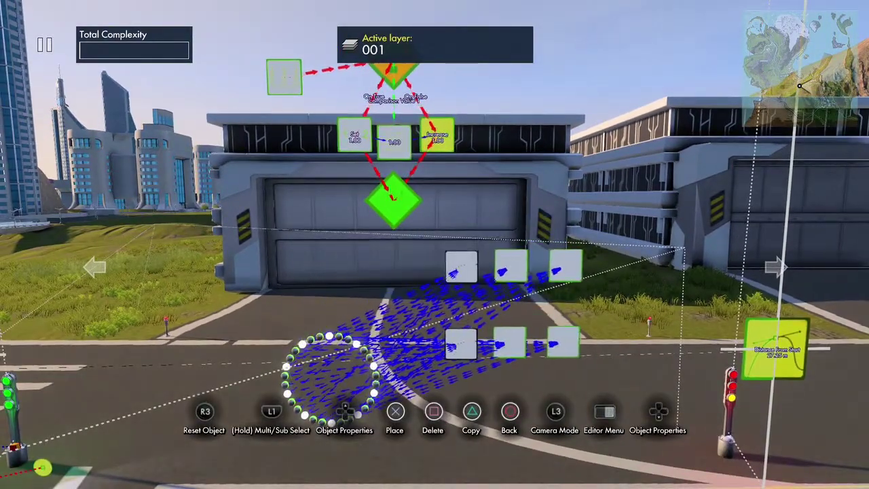
Shift both rows of Color events slightly farther from the sphere ring and place them.
key(Down)
key(Down)
key(Down)
key(Down)
key(Down)
key(Down)
key(Return)
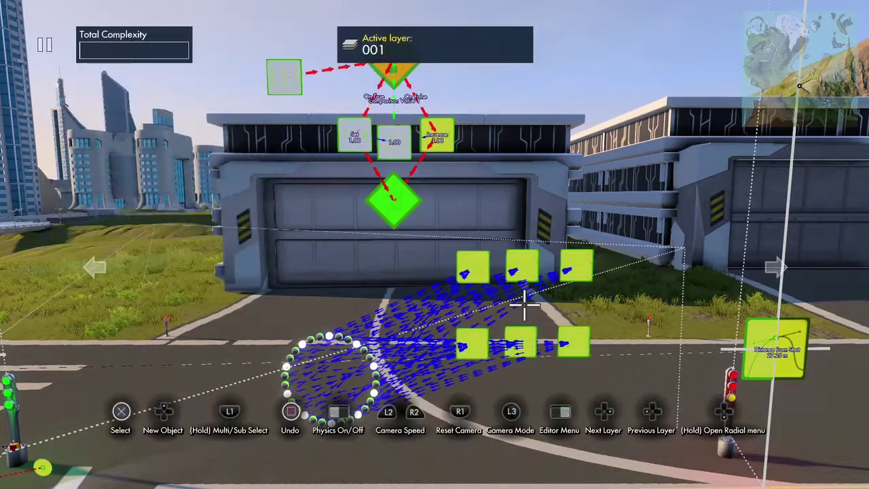
Try to select all spheres in the ring with an Area selector.
key(Return)
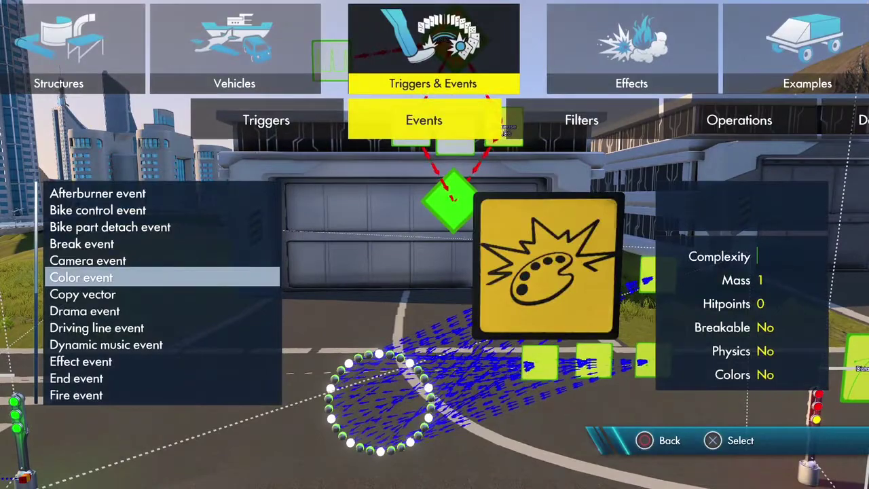
key(Escape)
key(Escape)
key(Left)
key(Left)
key(Left)
key(Left)
key(Left)
key(Left)
key(Left)
key(Left)
key(Left)
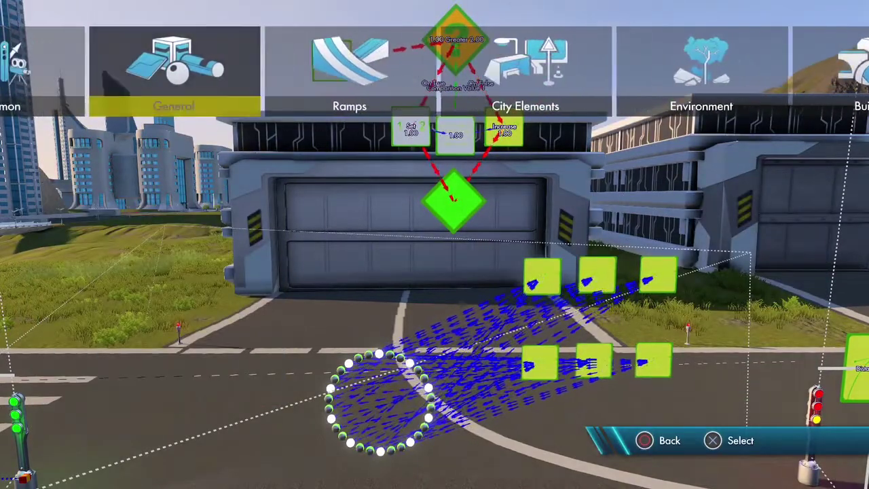
key(Return)
key(Down)
key(Down)
key(Return)
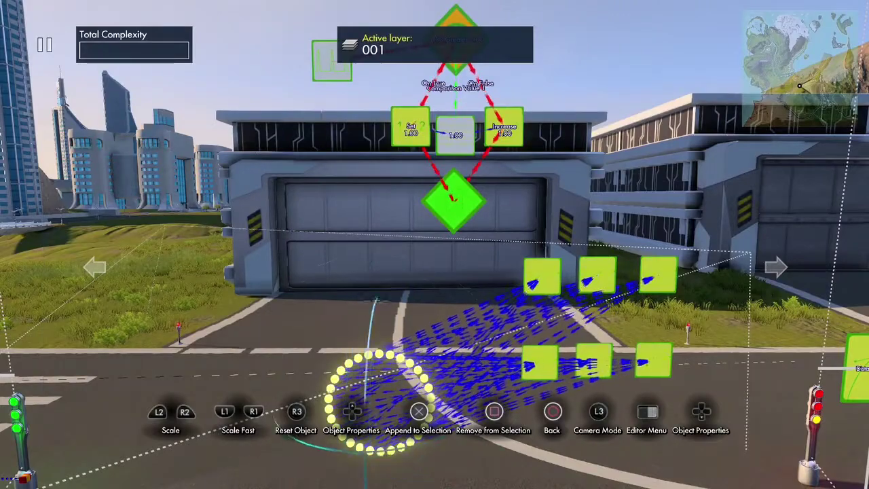
key(Escape)
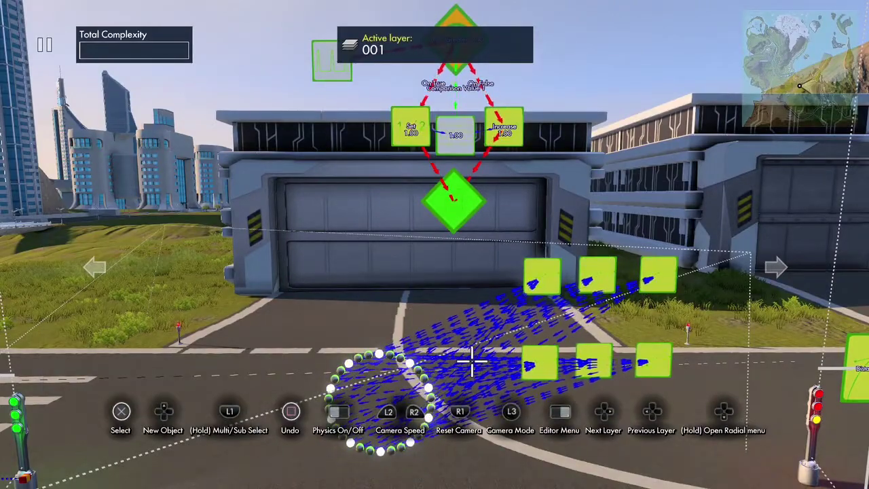
Select the whole ring of spheres with an Area selector and raise it above the road.
key(Up)
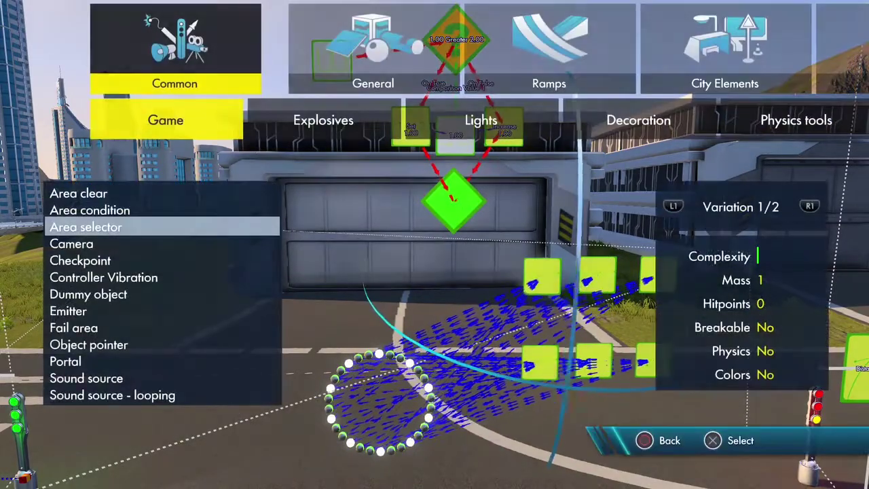
key(Return)
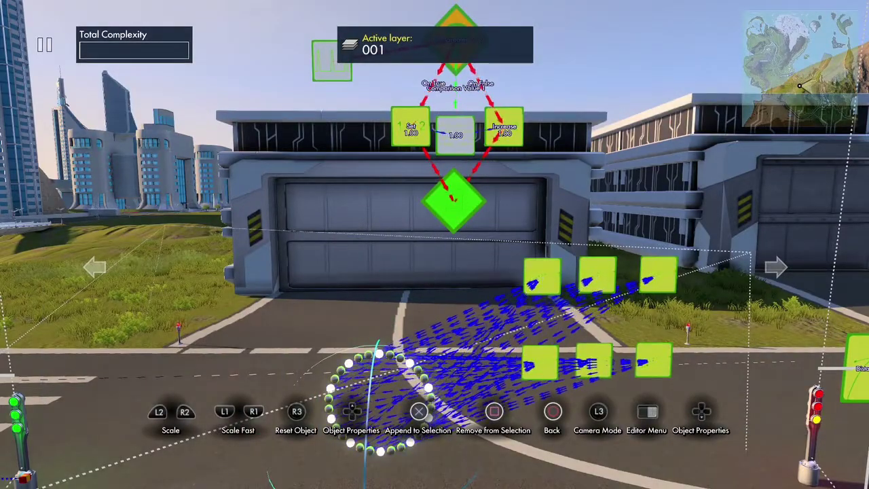
key(Escape)
key(Left)
key(Up)
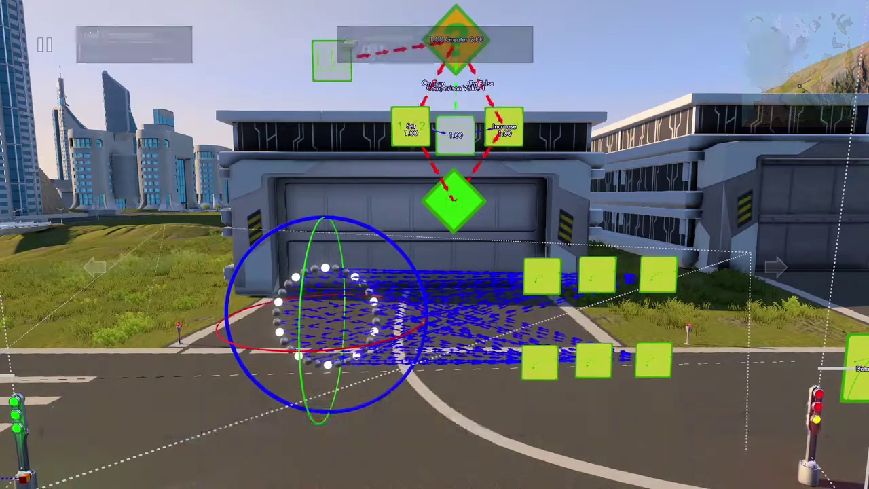
Group all the selected spheres of the ring into one object.
key(Tab)
key(Down)
key(Down)
key(Down)
key(Down)
key(Down)
key(Down)
key(Down)
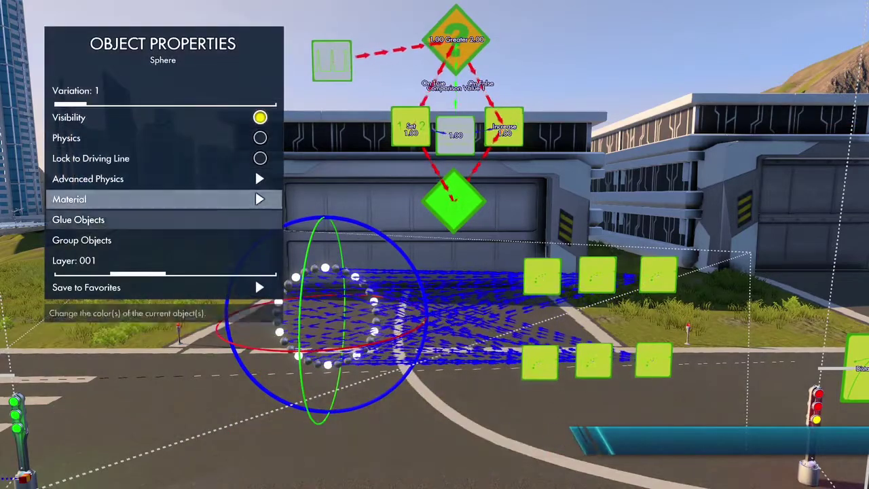
key(Return)
key(Escape)
key(Tab)
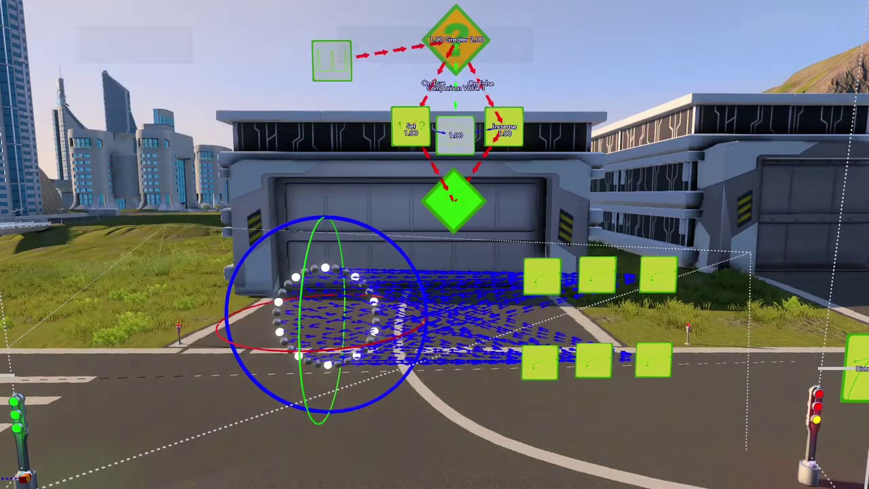
Remove the white glow from all spheres of the ring through their material settings.
key(Down)
key(Down)
key(Down)
key(Down)
key(Down)
key(Return)
key(Left)
key(Down)
key(Escape)
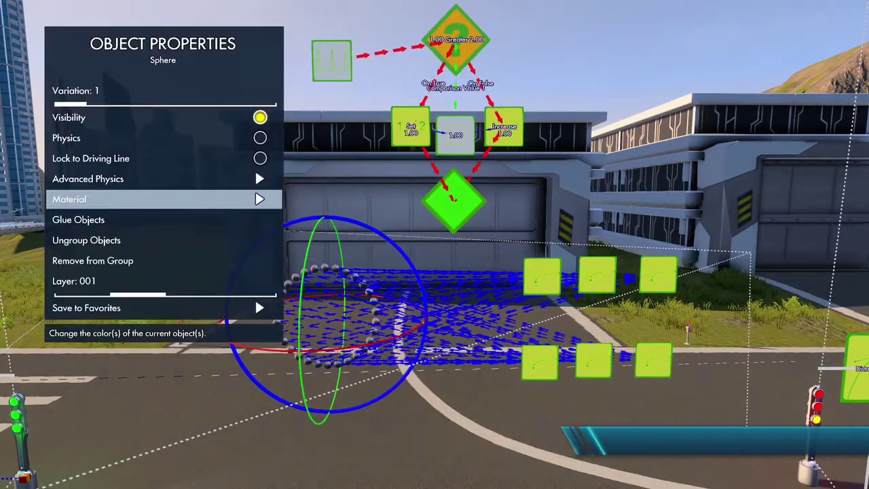